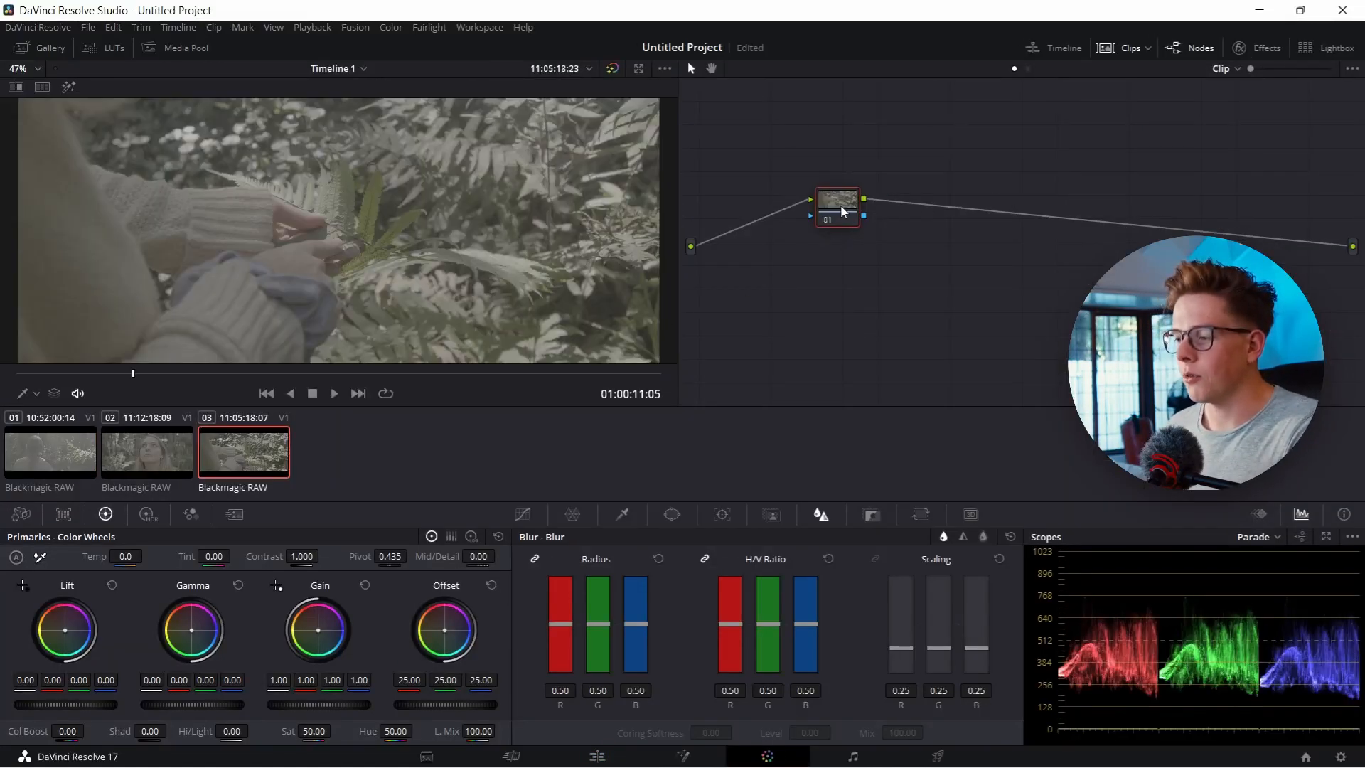
Step: Add three serial nodes after node 01 in the clip's node graph
key(alt+s)
key(alt+s)
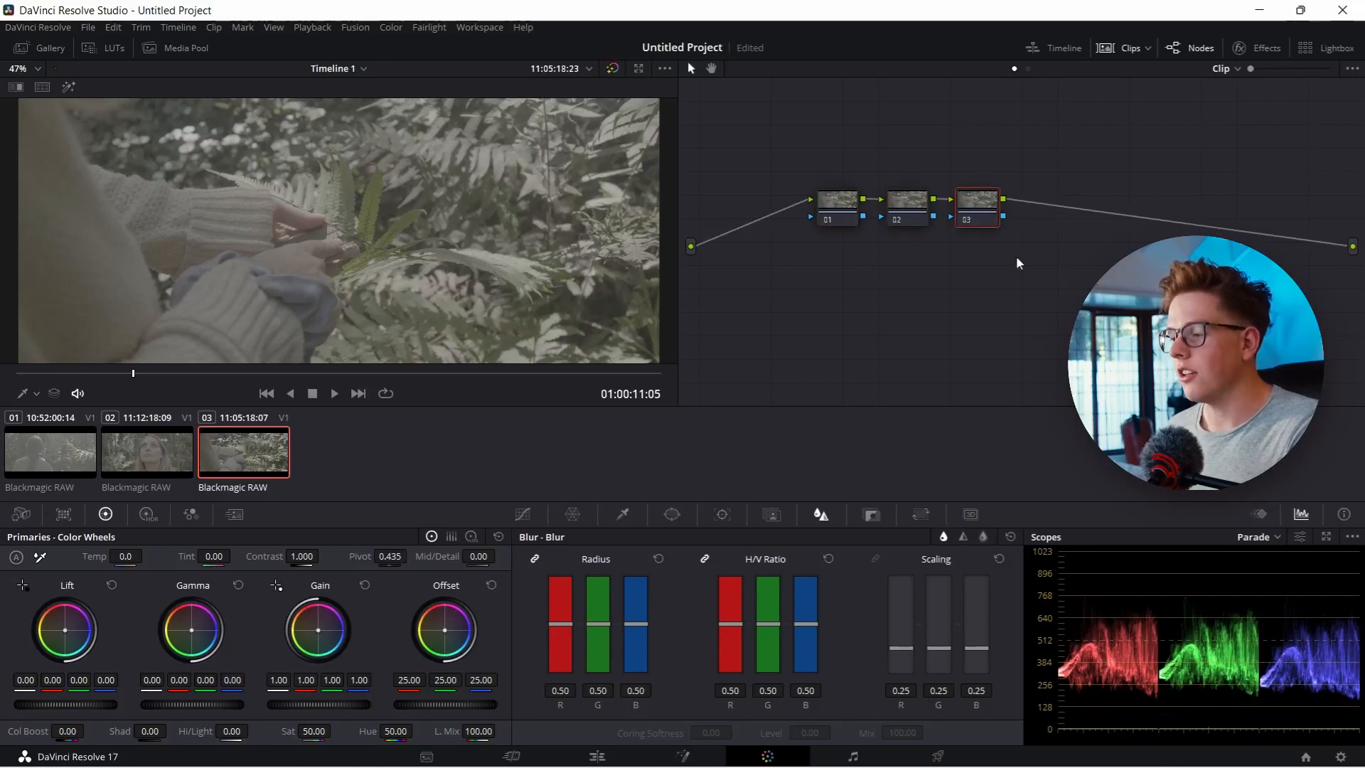
key(alt+s)
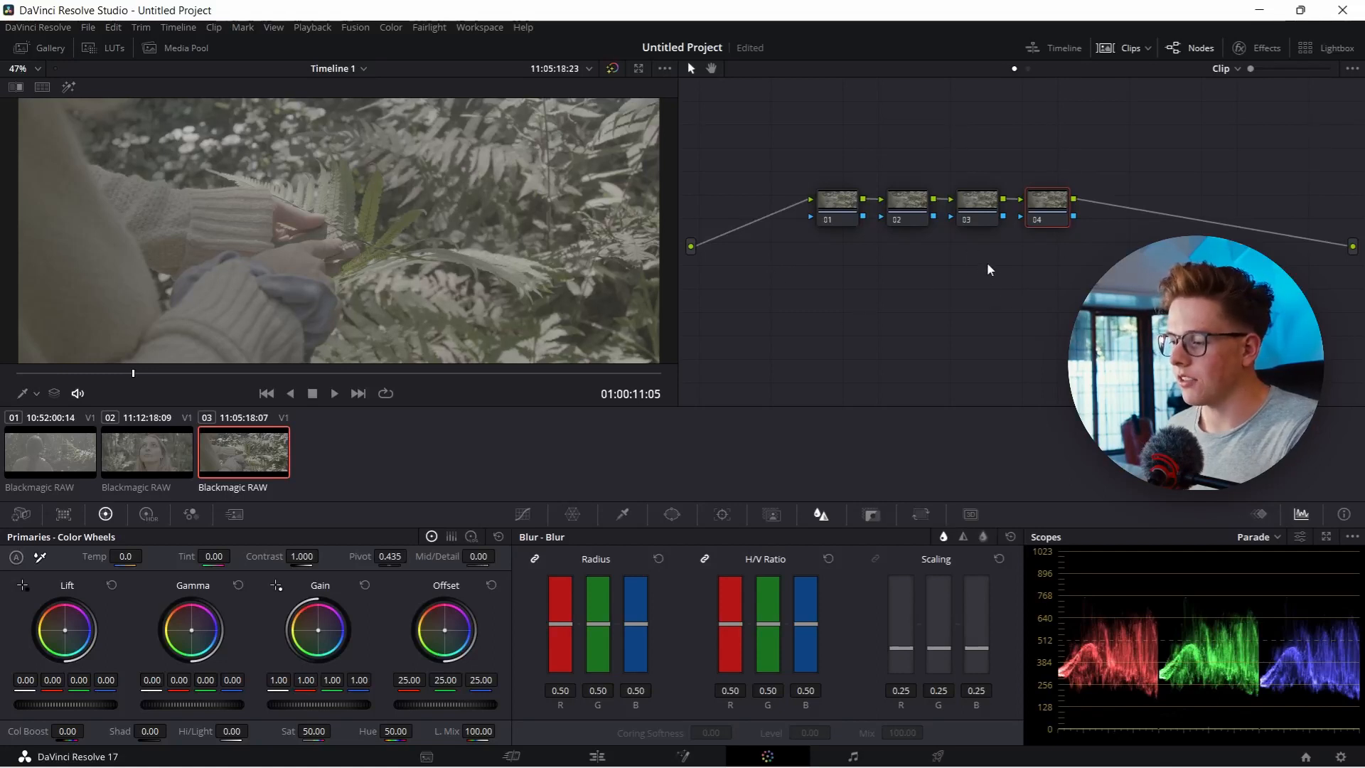
Step: Spread the four serial nodes out into a more widely spaced row
drag(844, 213, 808, 216)
drag(909, 213, 883, 211)
drag(970, 209, 938, 209)
drag(1042, 212, 1020, 211)
drag(885, 218, 872, 219)
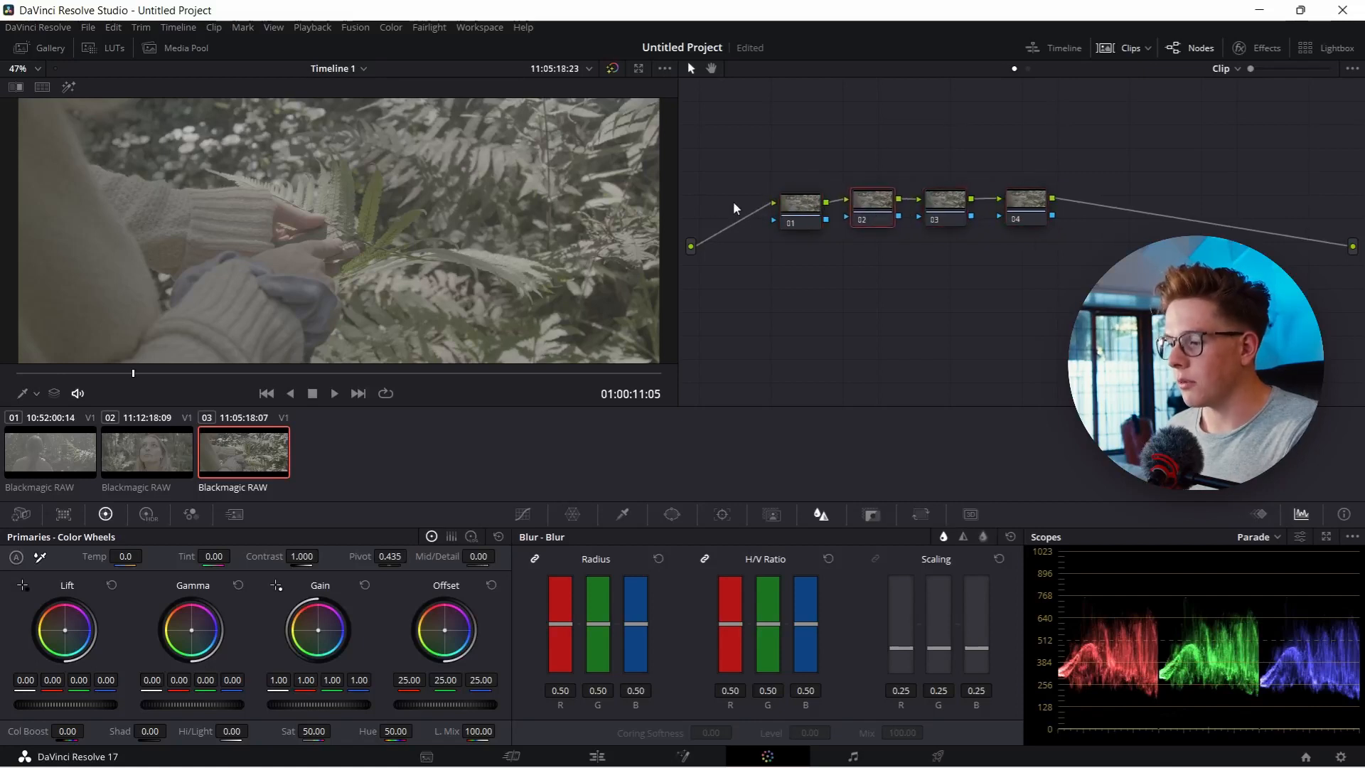
Step: Hide the clip thumbnails and examine the fern shot at 01:00:12:17 in the viewer
click(1131, 47)
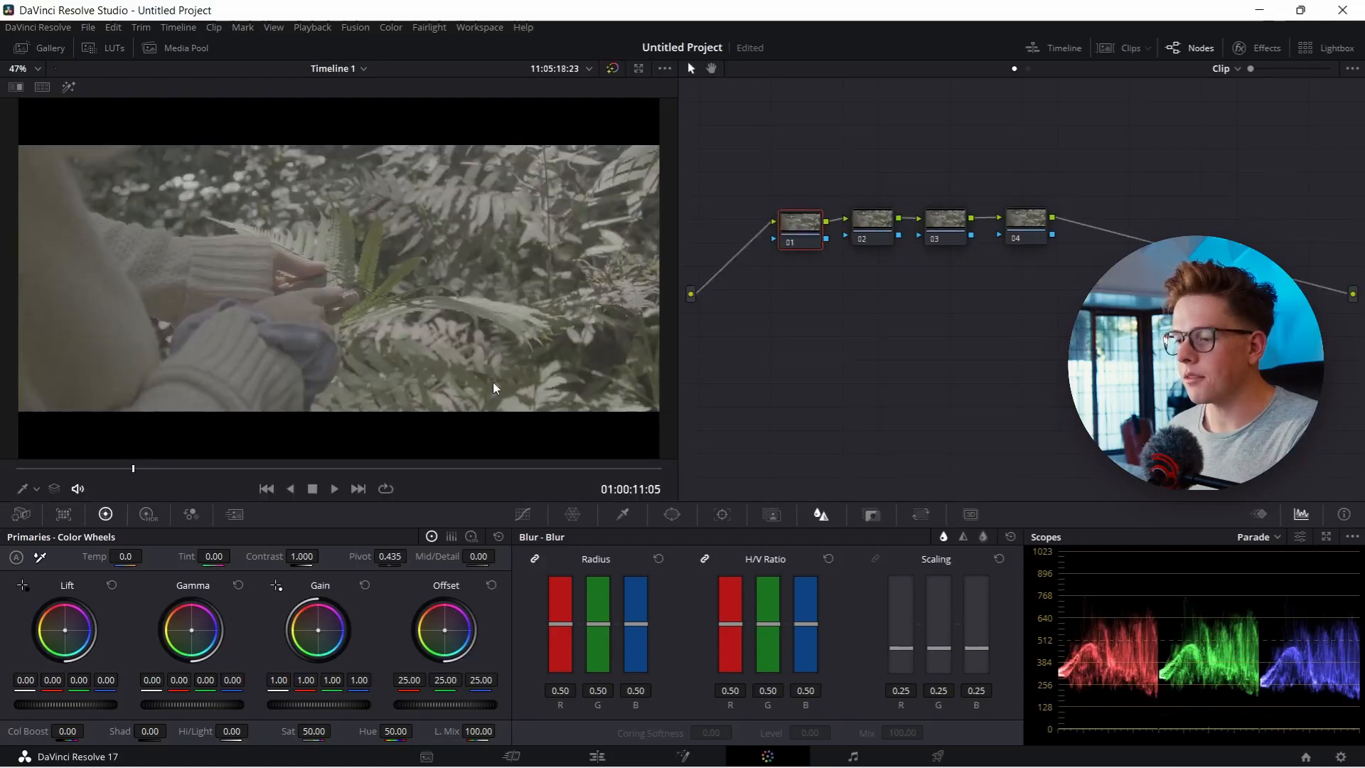
drag(257, 469, 424, 478)
scroll(263, 325, up, 2)
scroll(263, 325, down, 1)
scroll(320, 282, down, 3)
scroll(402, 306, up, 2)
scroll(408, 304, down, 1)
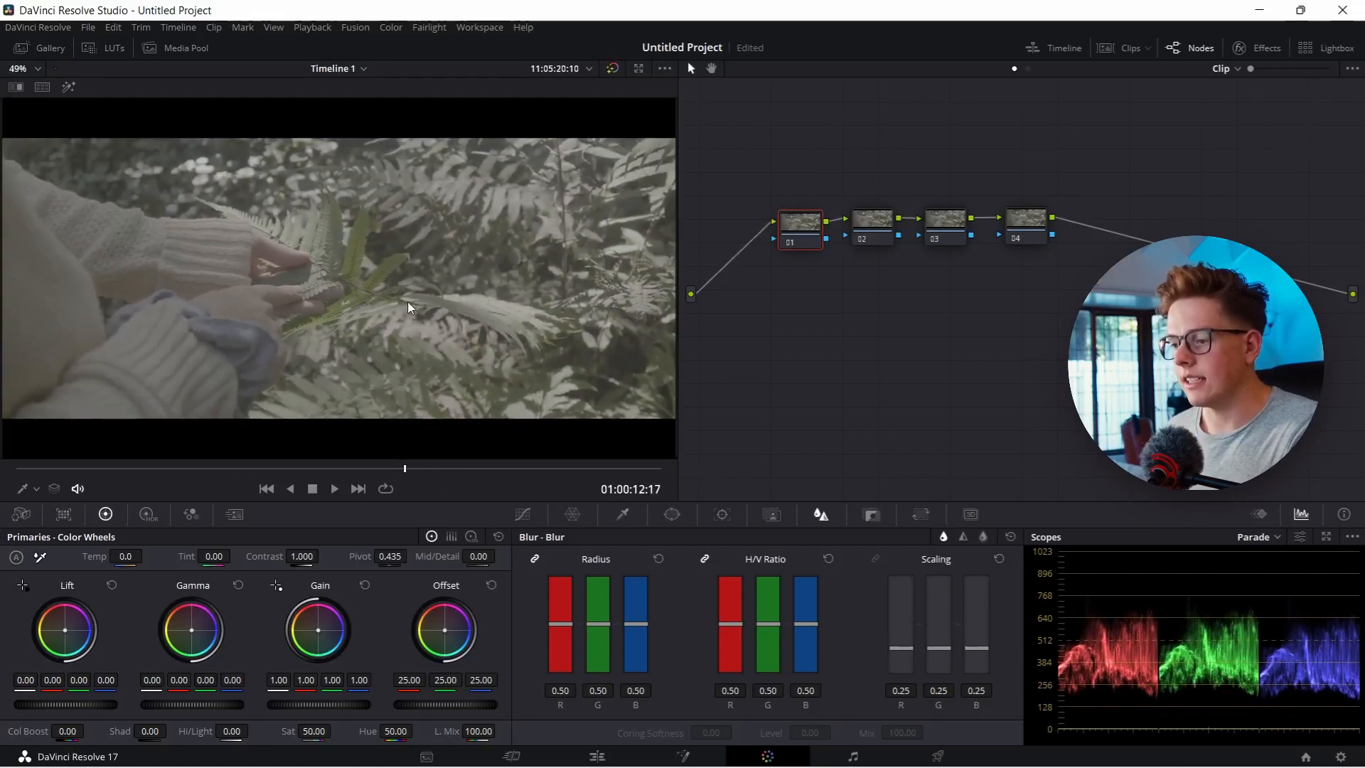
scroll(433, 289, down, 1)
scroll(433, 289, up, 1)
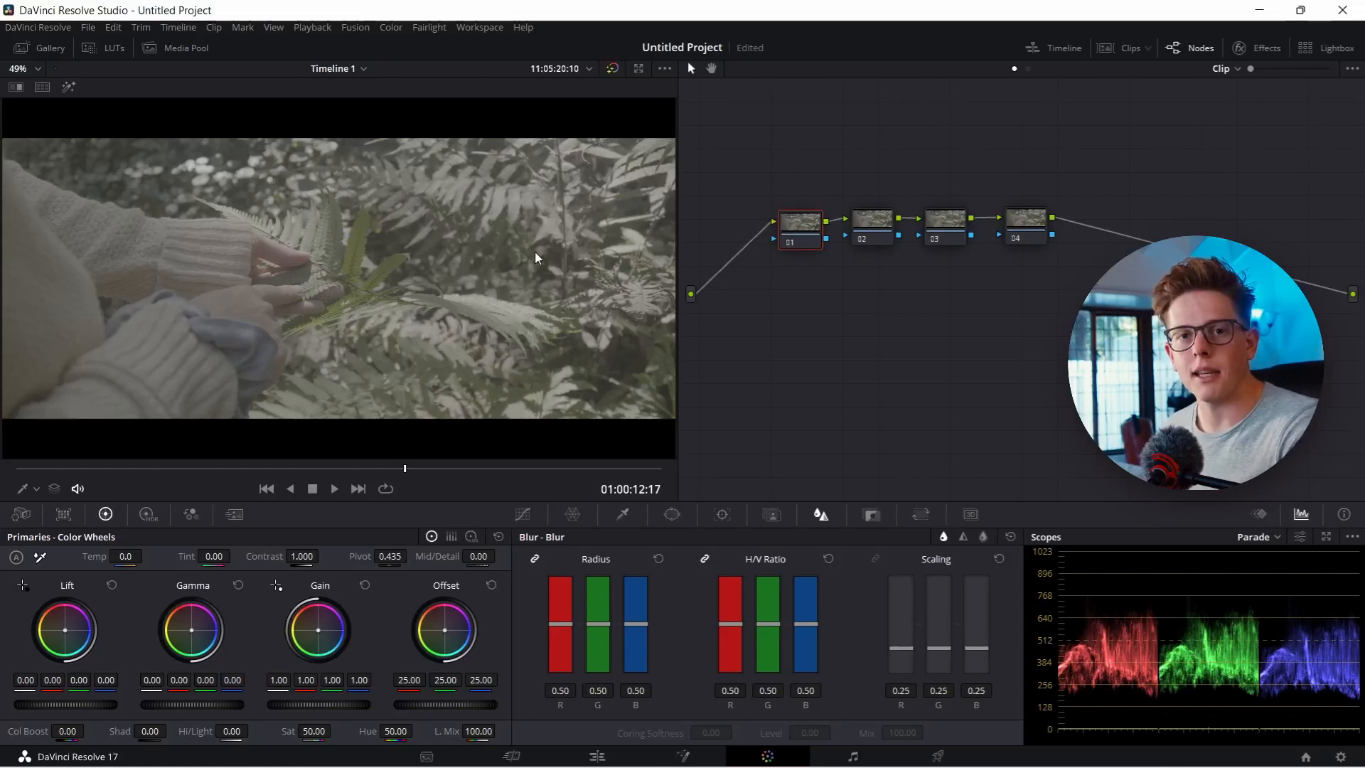
scroll(436, 297, down, 1)
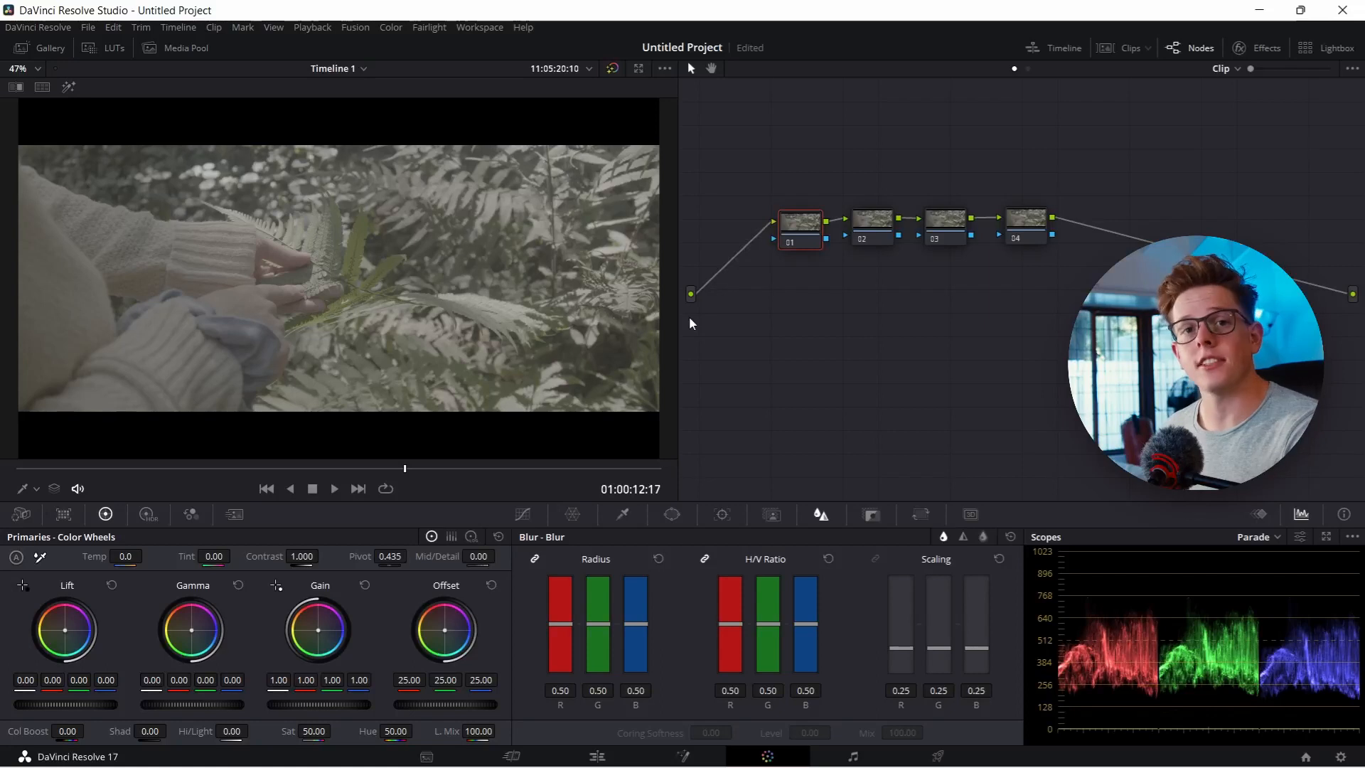
Step: Apply the Color Space Transform effect to node 02
click(881, 244)
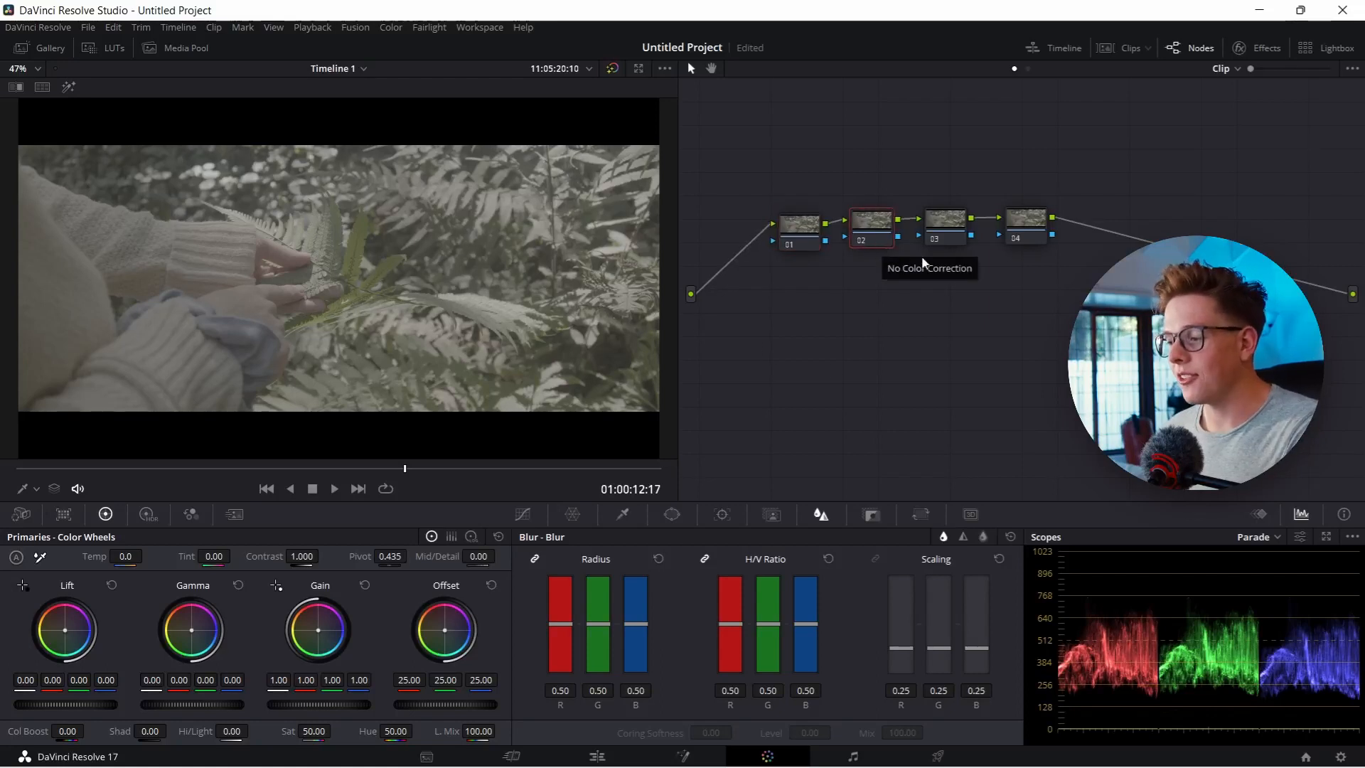
click(1252, 47)
scroll(1241, 252, down, 3)
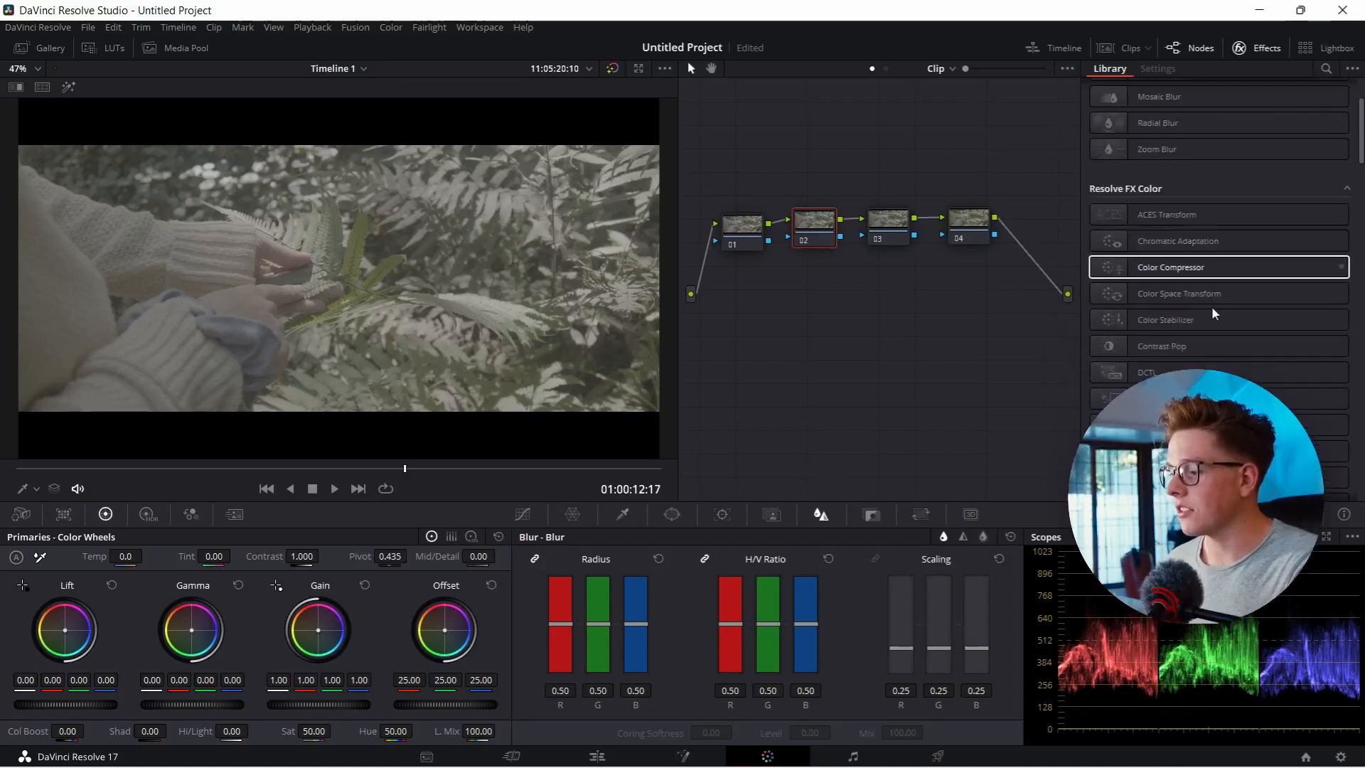
click(1326, 69)
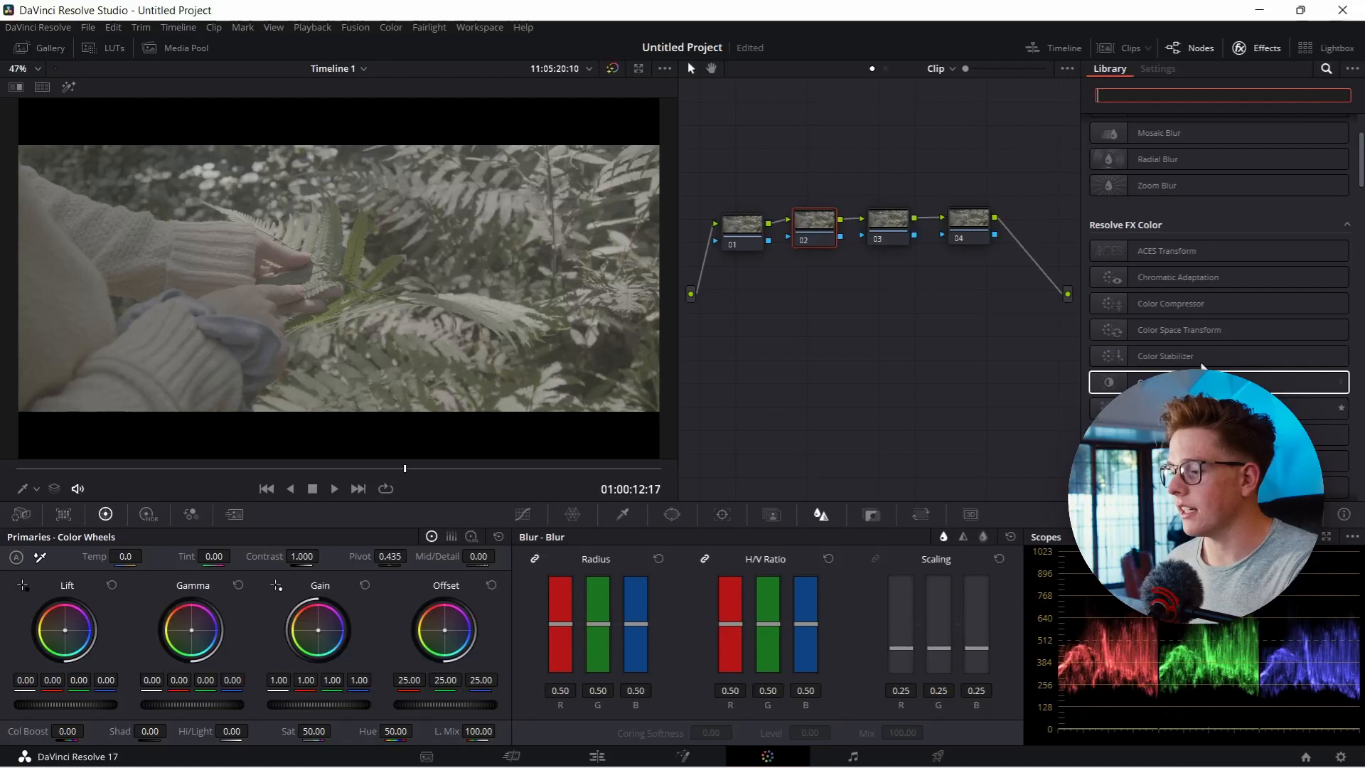
drag(1200, 344, 827, 226)
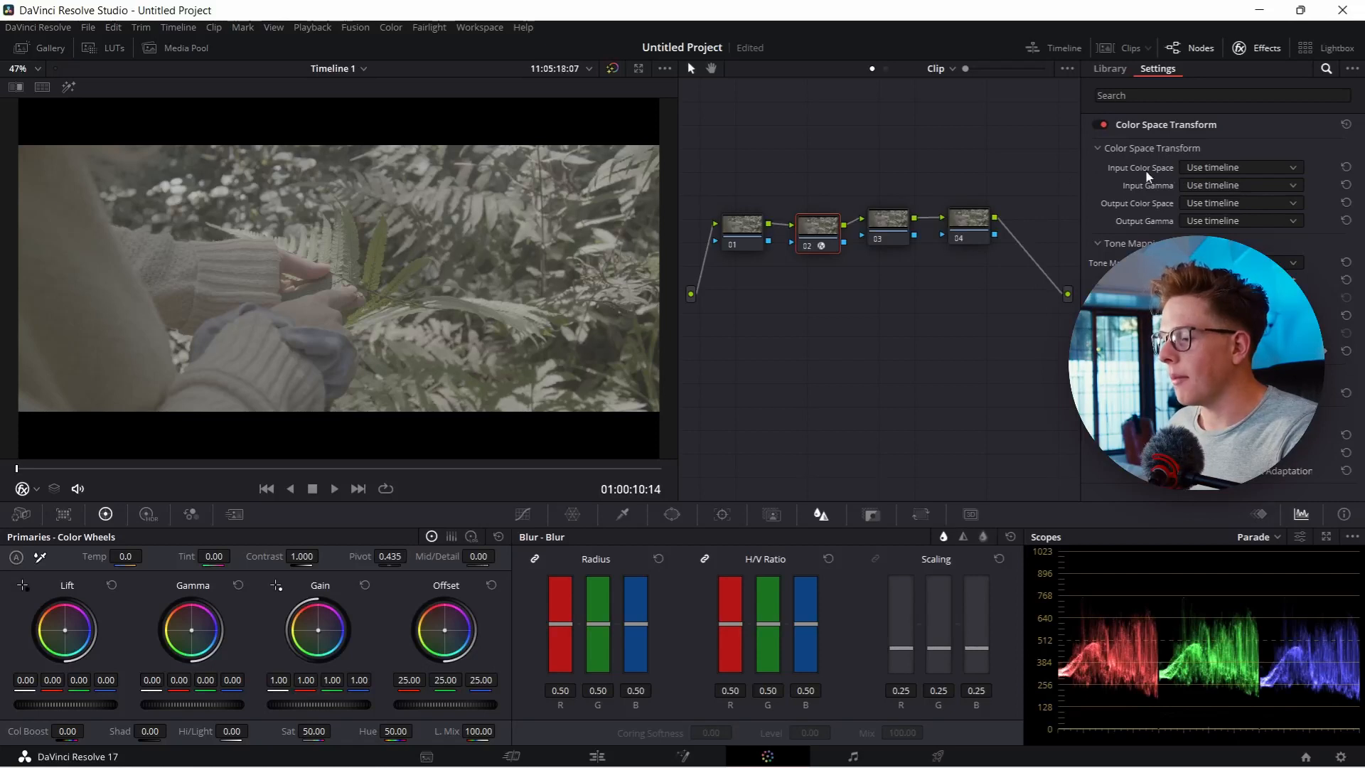
Step: Set the transform's input color space to Blackmagic Design Video Gen 5 and its input gamma to Blackmagic Design Film Gen 5
mouse_move(1190, 183)
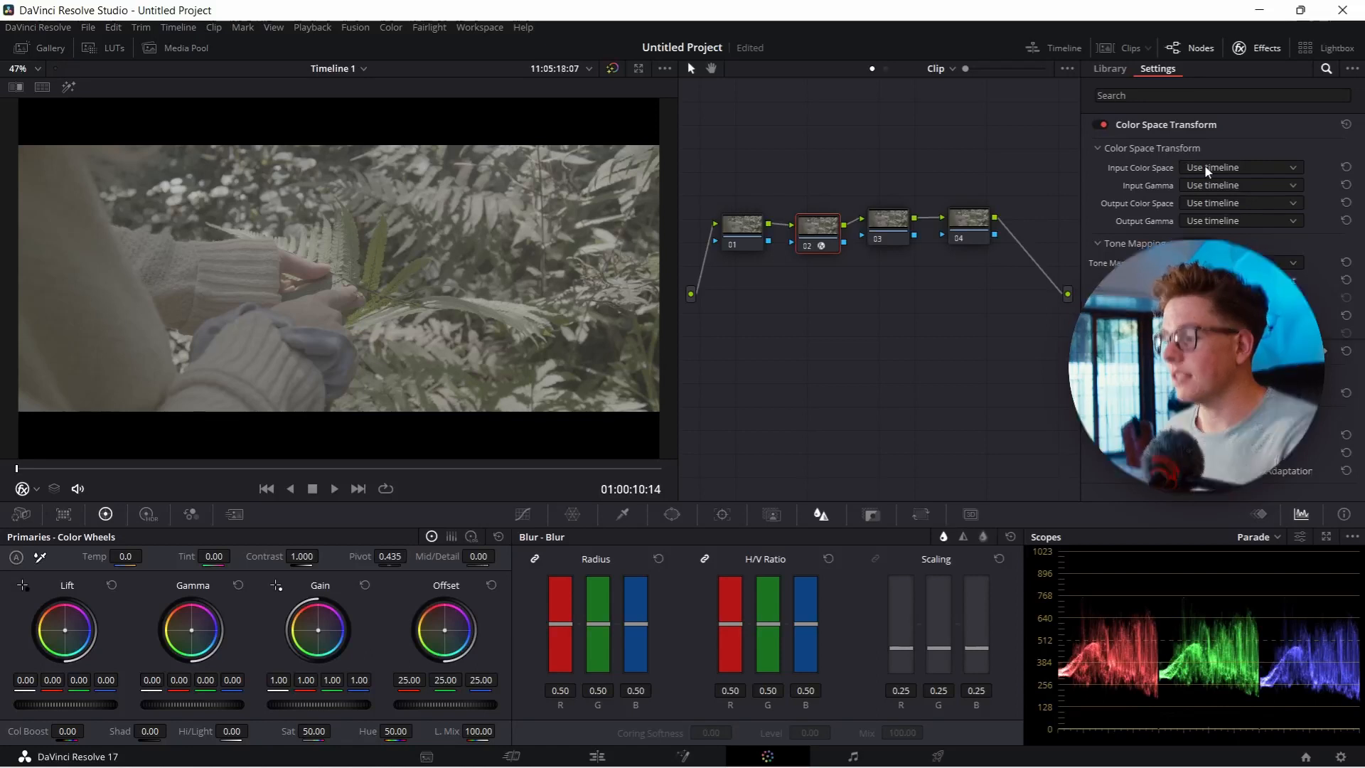
click(1205, 165)
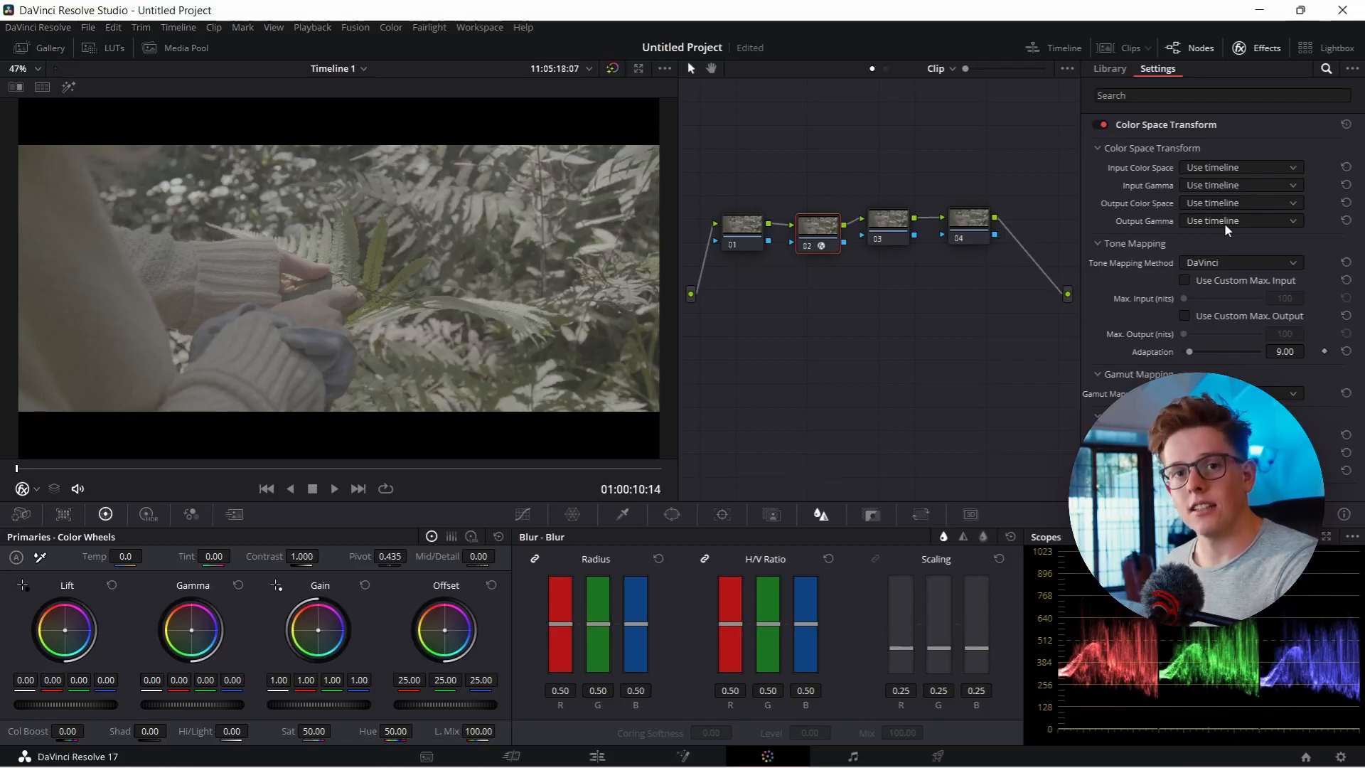
click(1241, 167)
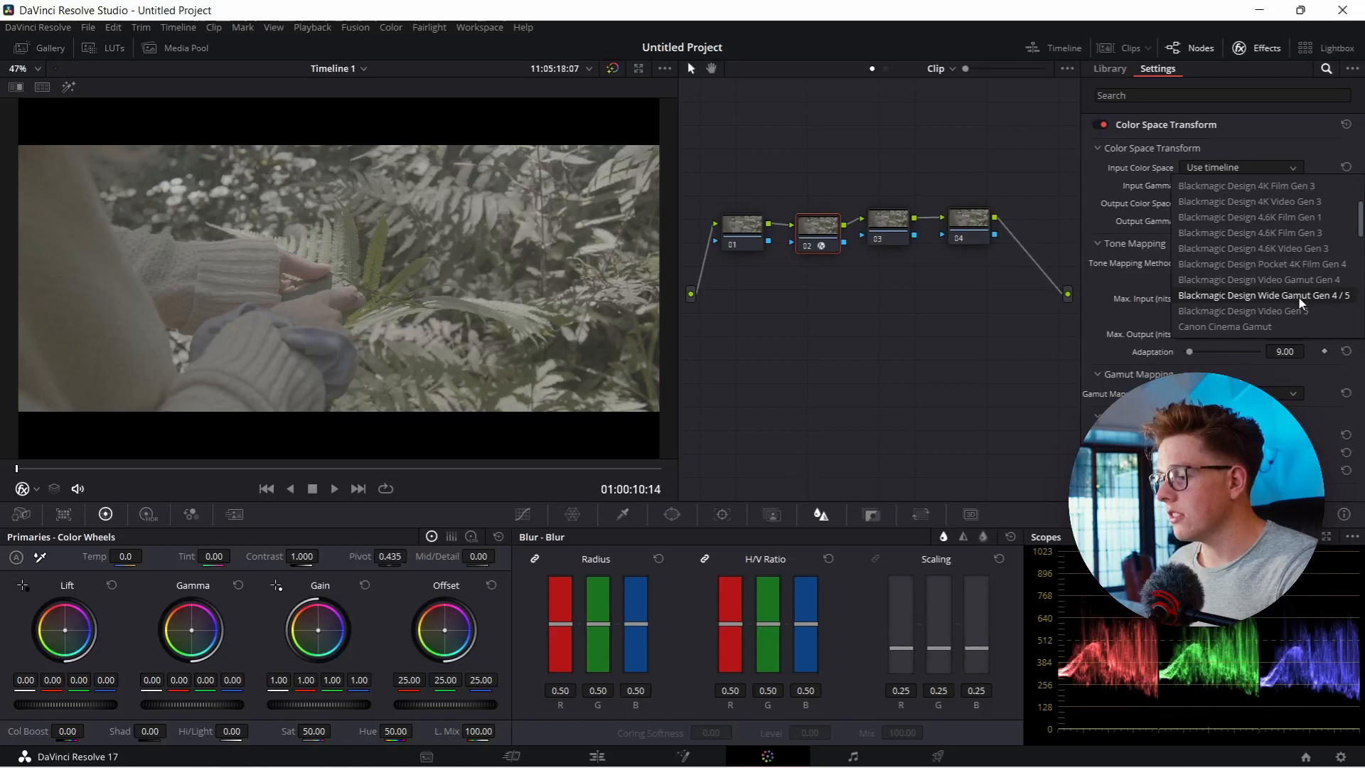
click(1285, 311)
click(1241, 185)
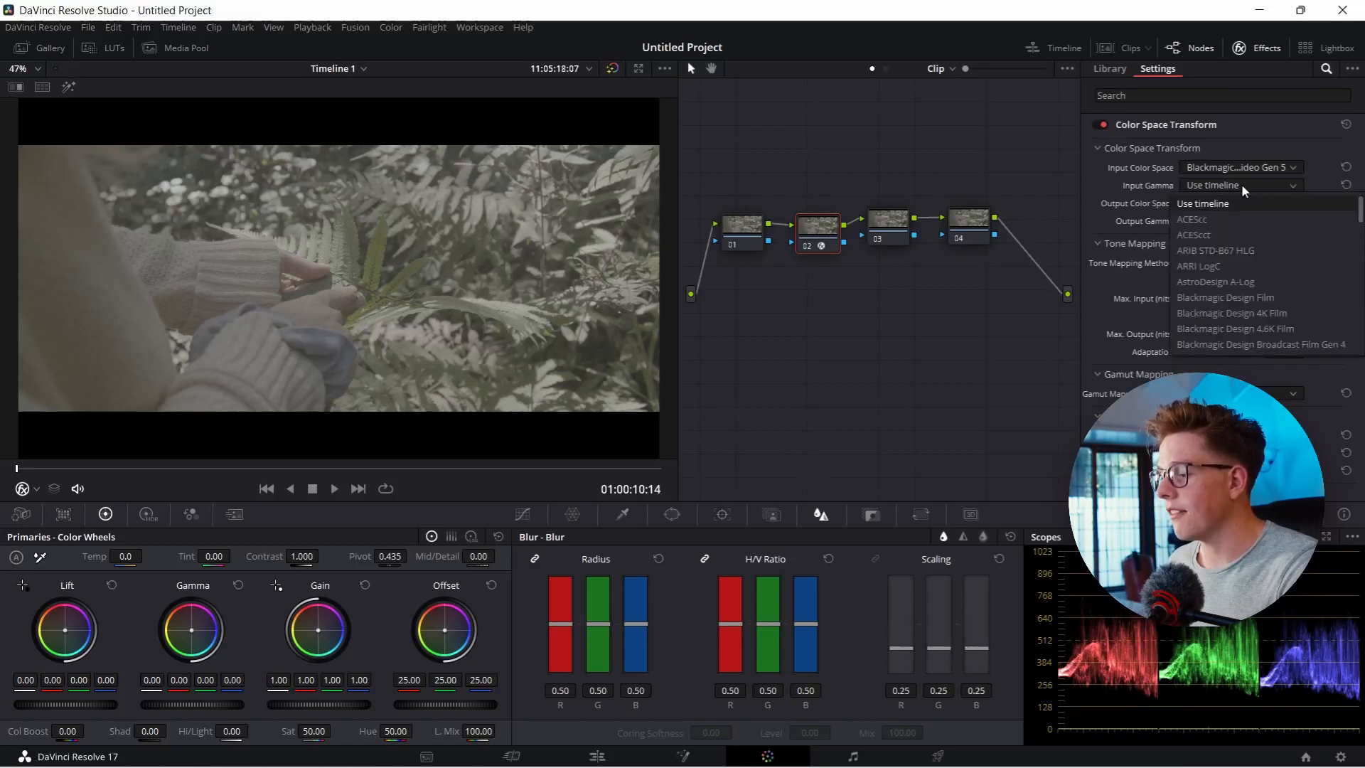
scroll(1256, 253, down, 4)
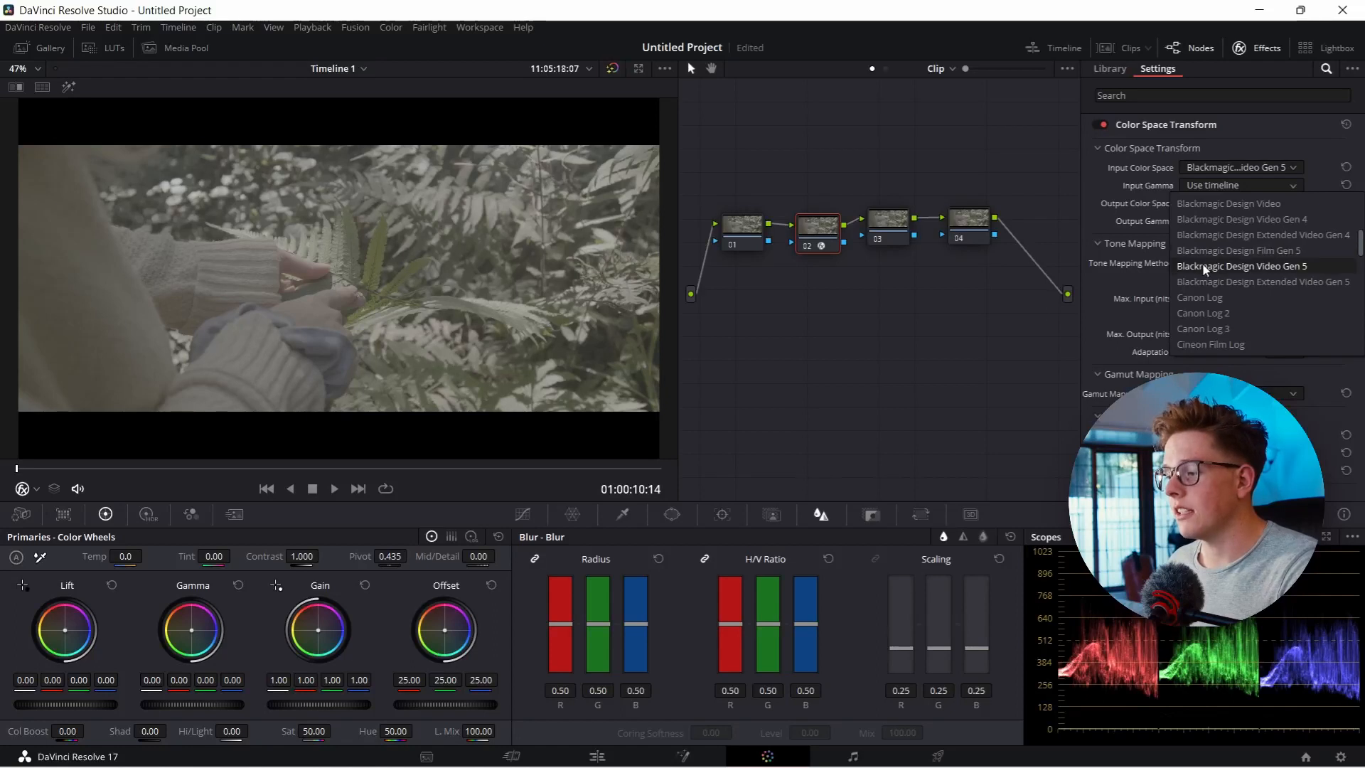
click(1282, 251)
Step: Set the transform's output color space to Rec.709 and its output gamma to Cineon Film Log
click(1232, 204)
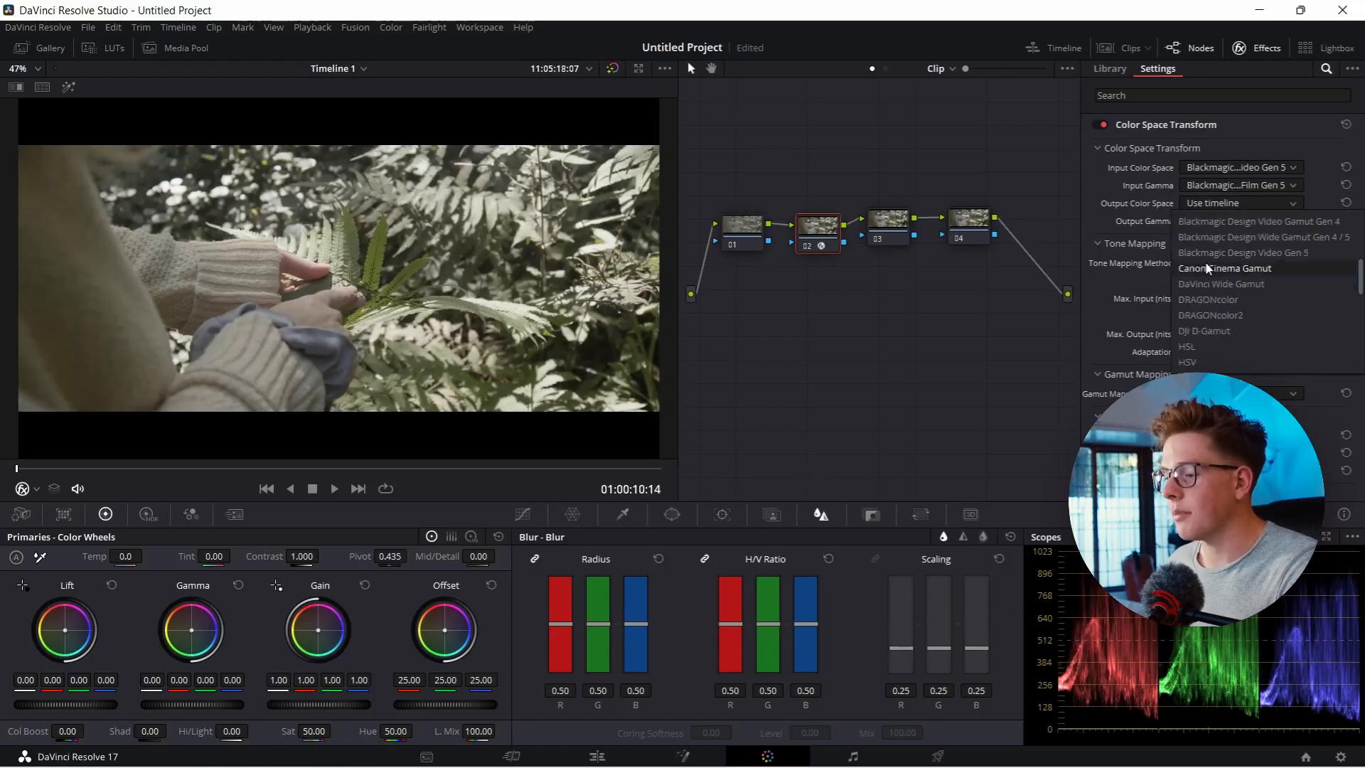
click(1224, 359)
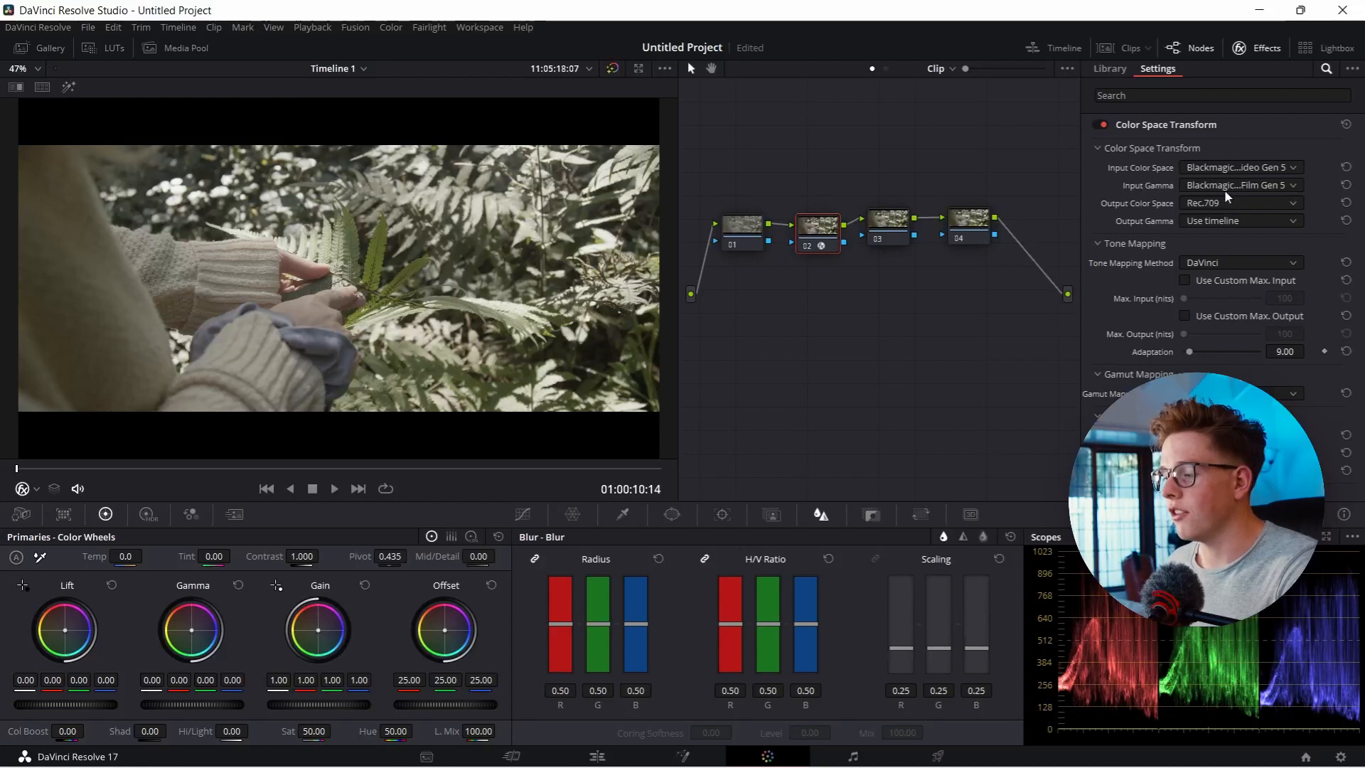
click(1237, 221)
scroll(1246, 312, down, 5)
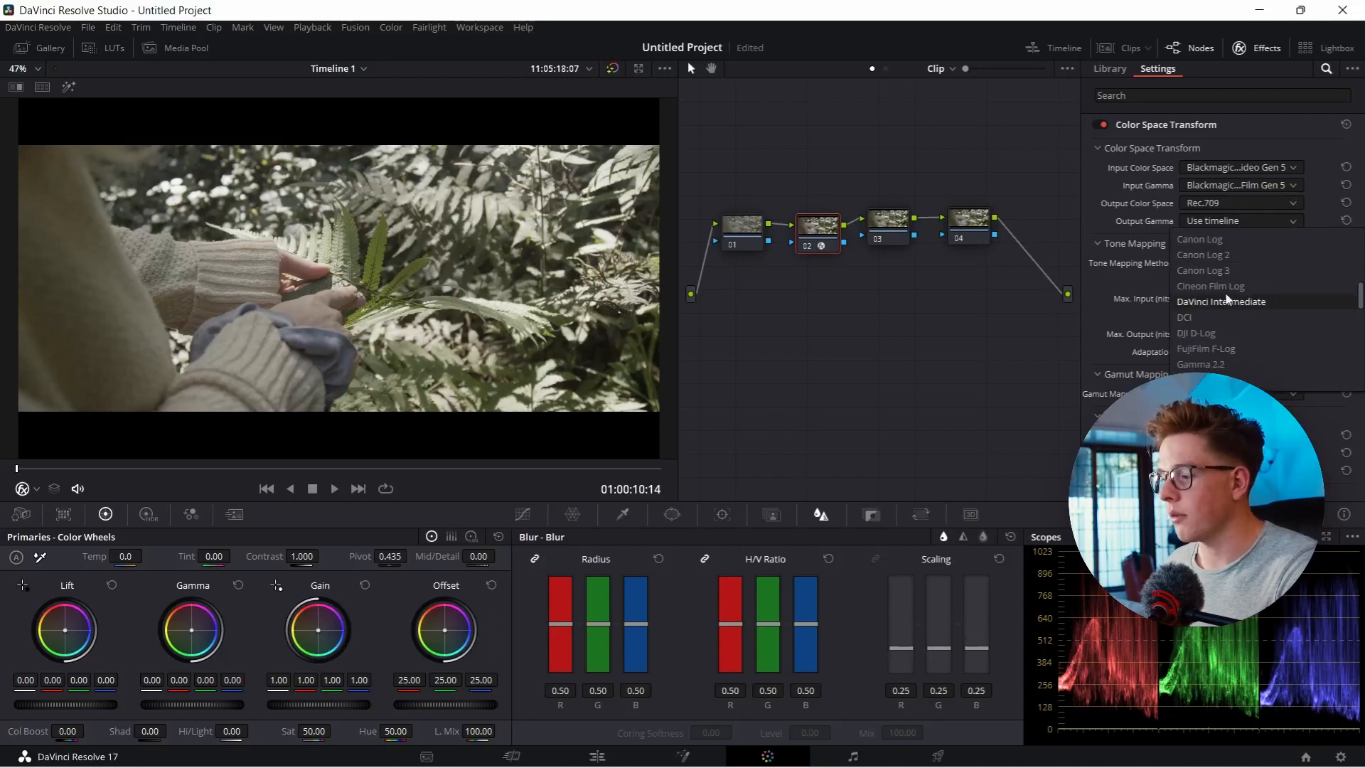
click(1205, 287)
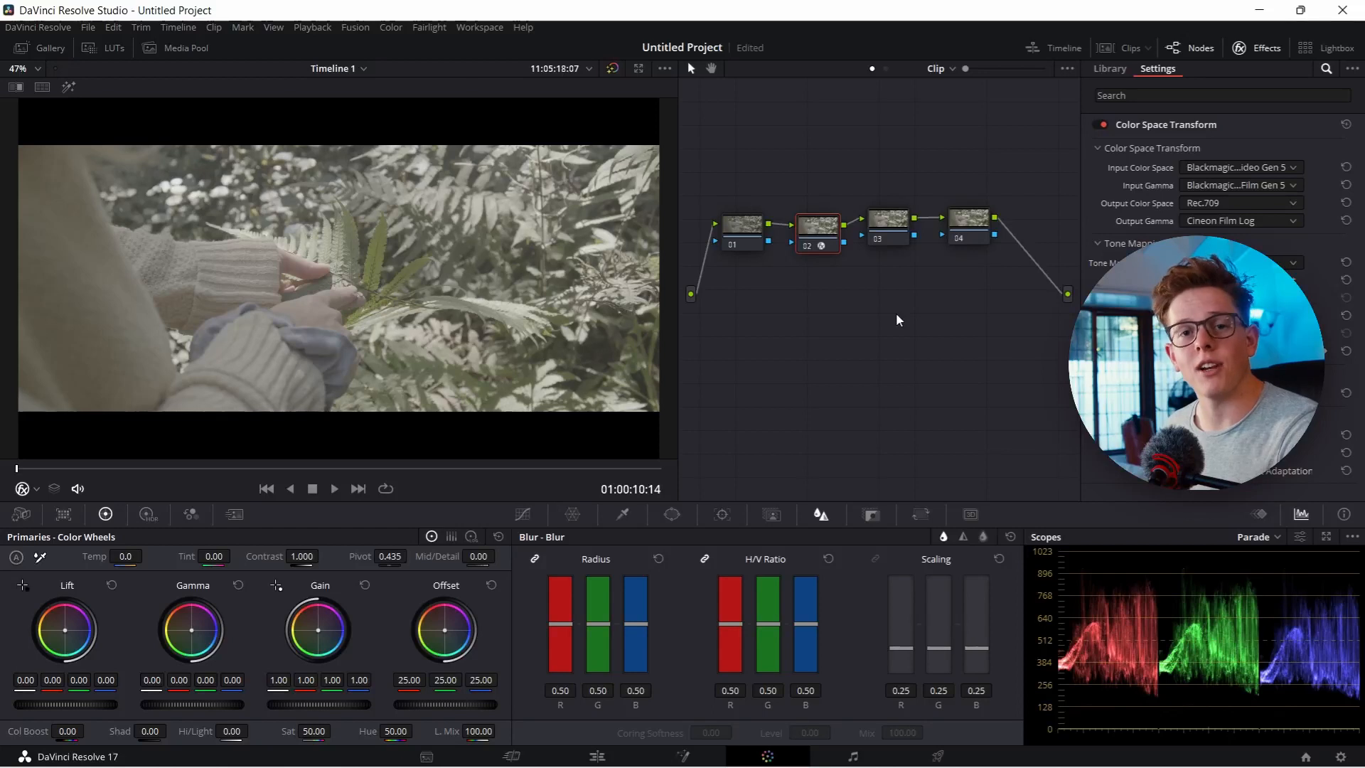
Step: Apply the "Rec70...3 D60" LUT from the Film Looks collection to node 03
click(887, 240)
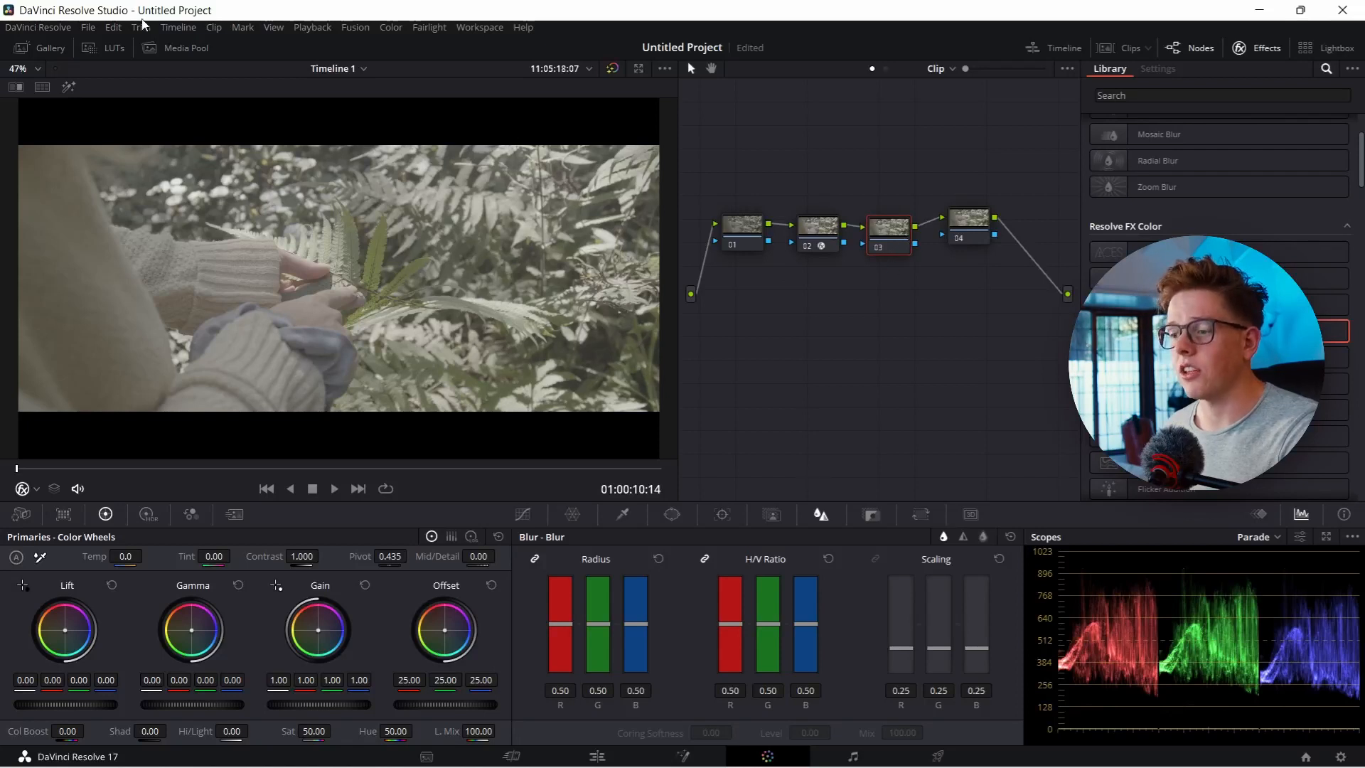
click(93, 48)
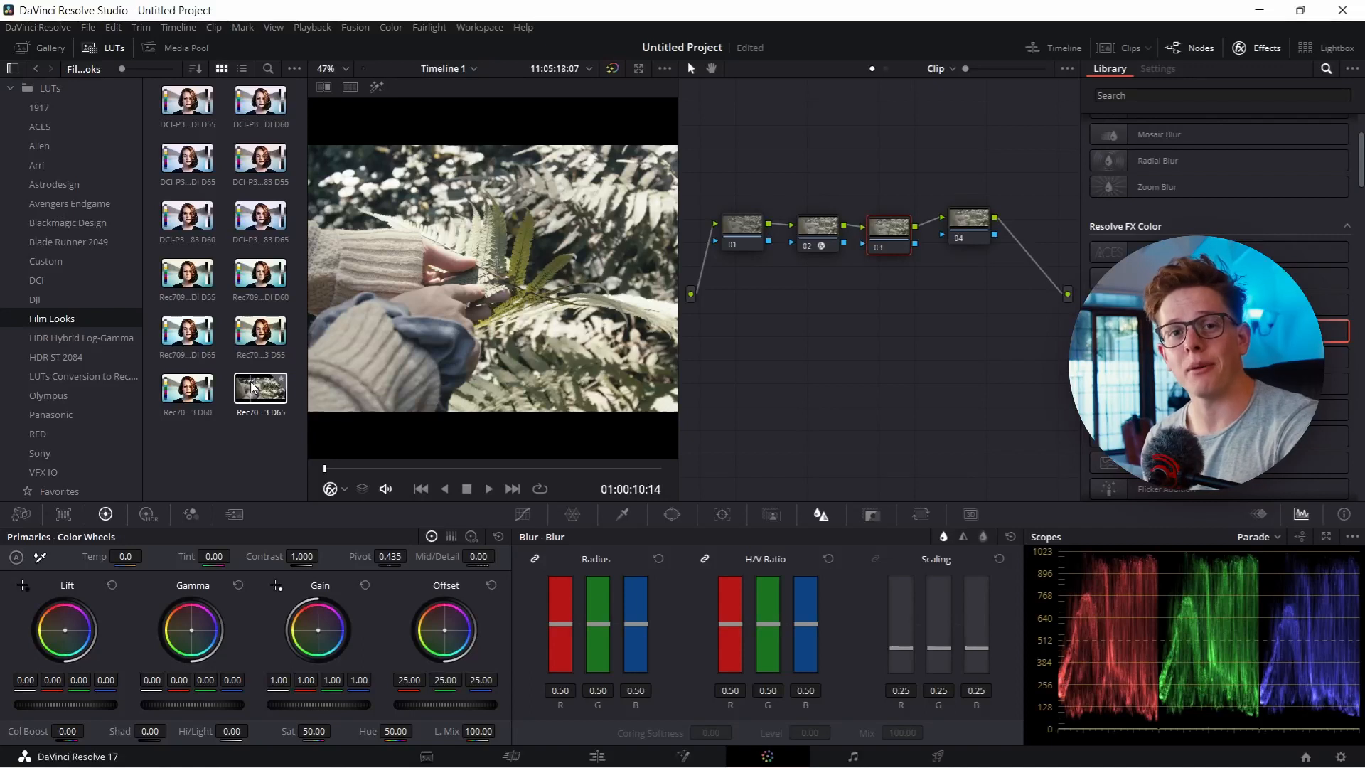
drag(250, 381, 877, 254)
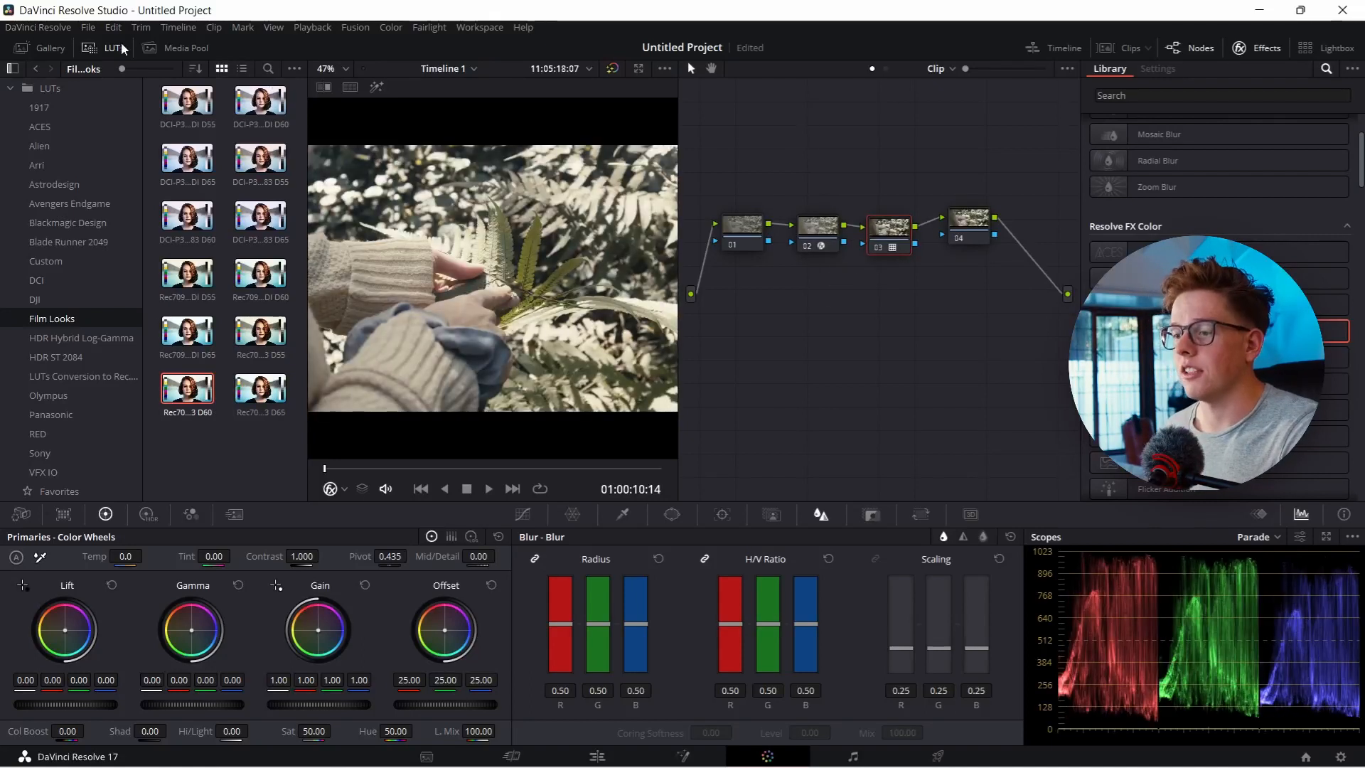
click(91, 48)
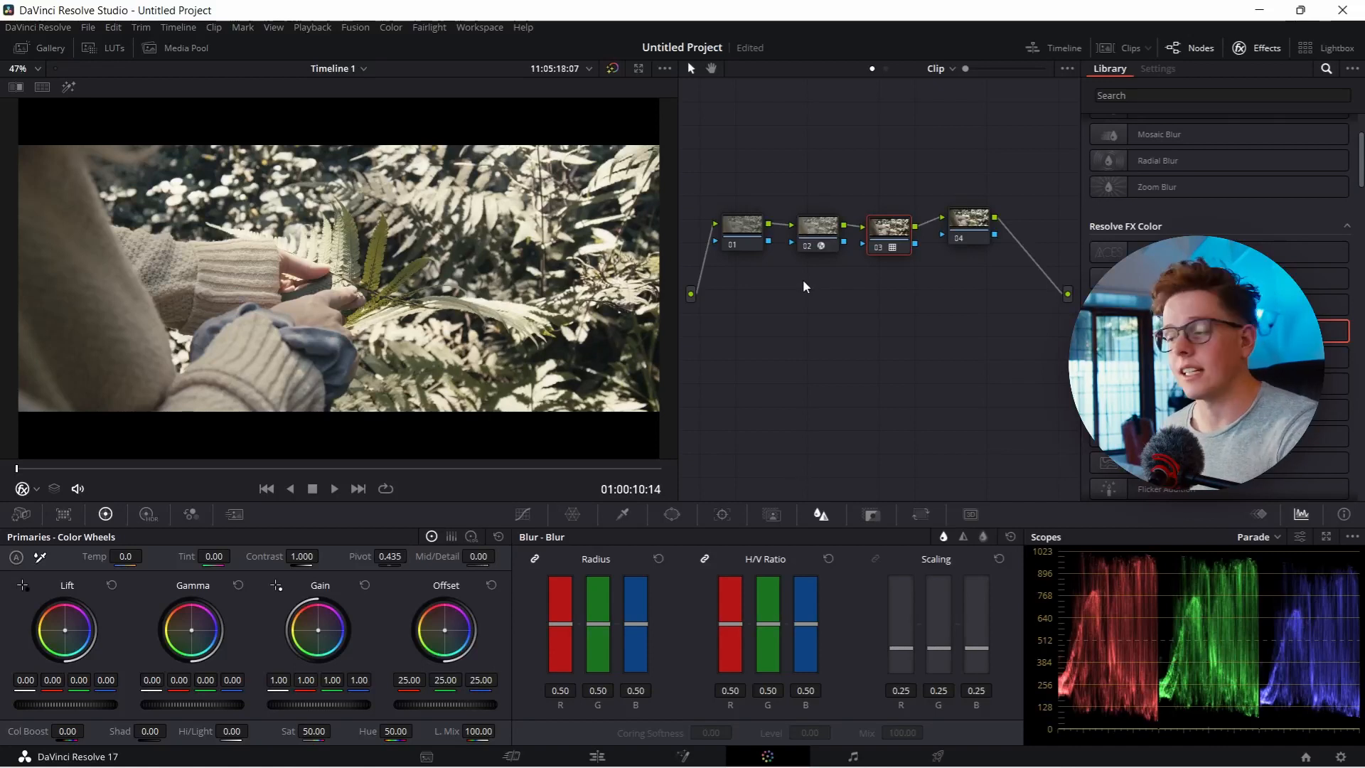
Step: Tidy the spacing of nodes 03 and 04, and place node 01 above the row with the label NR
drag(969, 221, 969, 231)
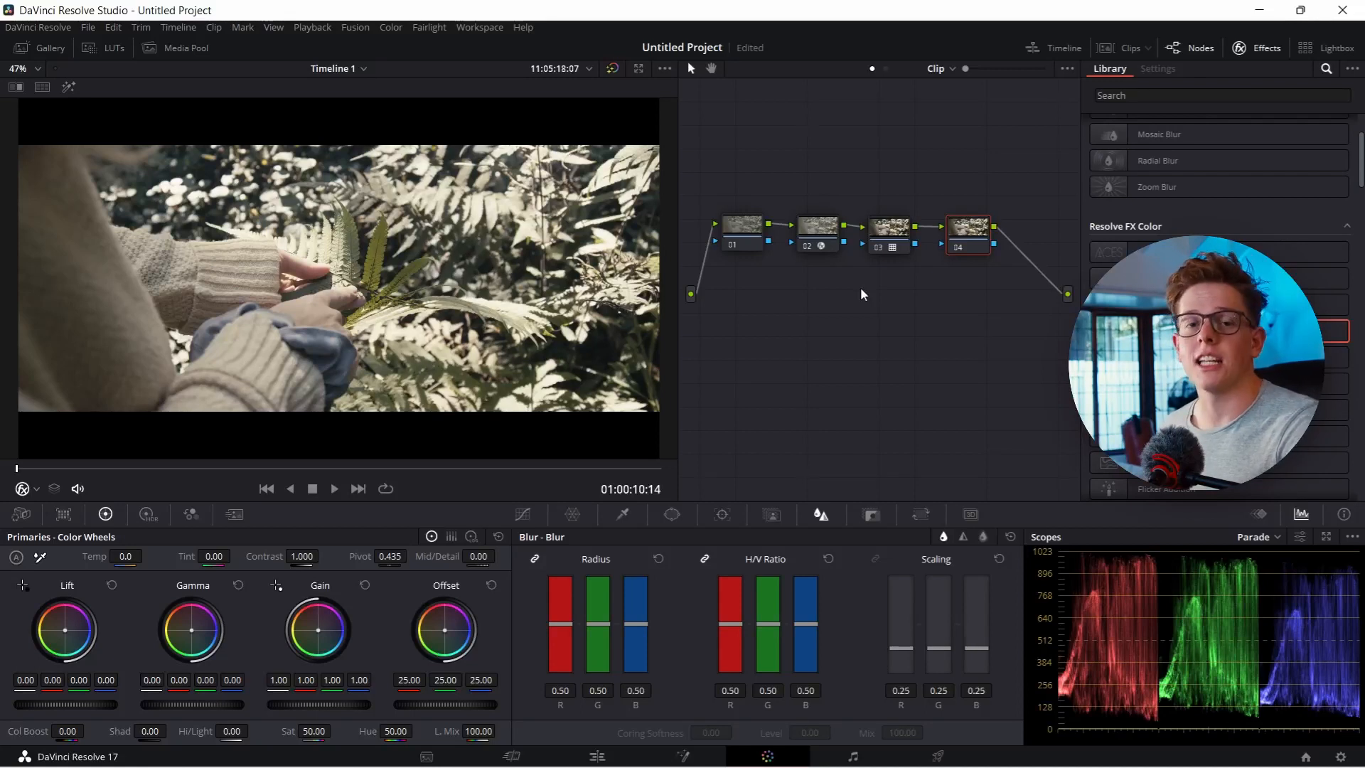
drag(886, 250, 907, 251)
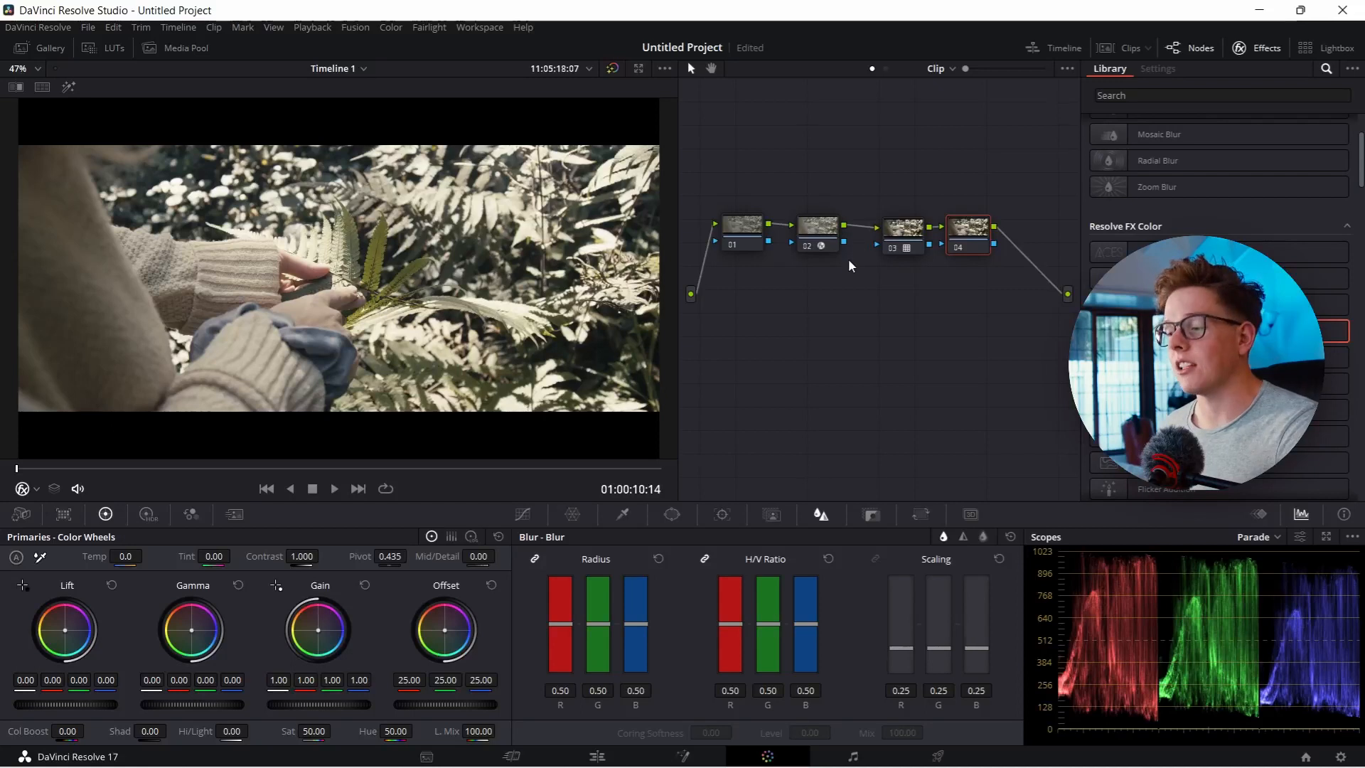
drag(746, 239, 759, 192)
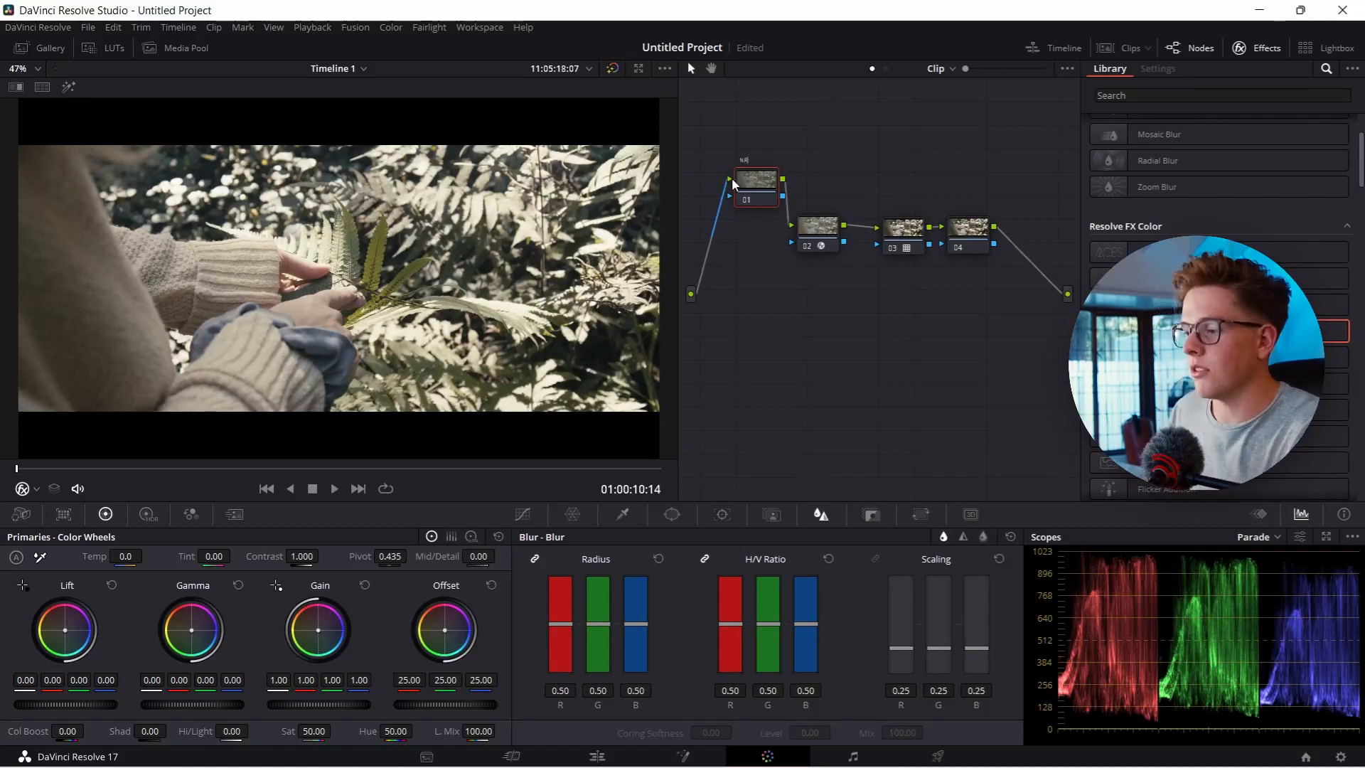
text(NR)
key(Return)
Step: Label node 02 as CST and place it directly beneath the NR node
drag(800, 233, 741, 243)
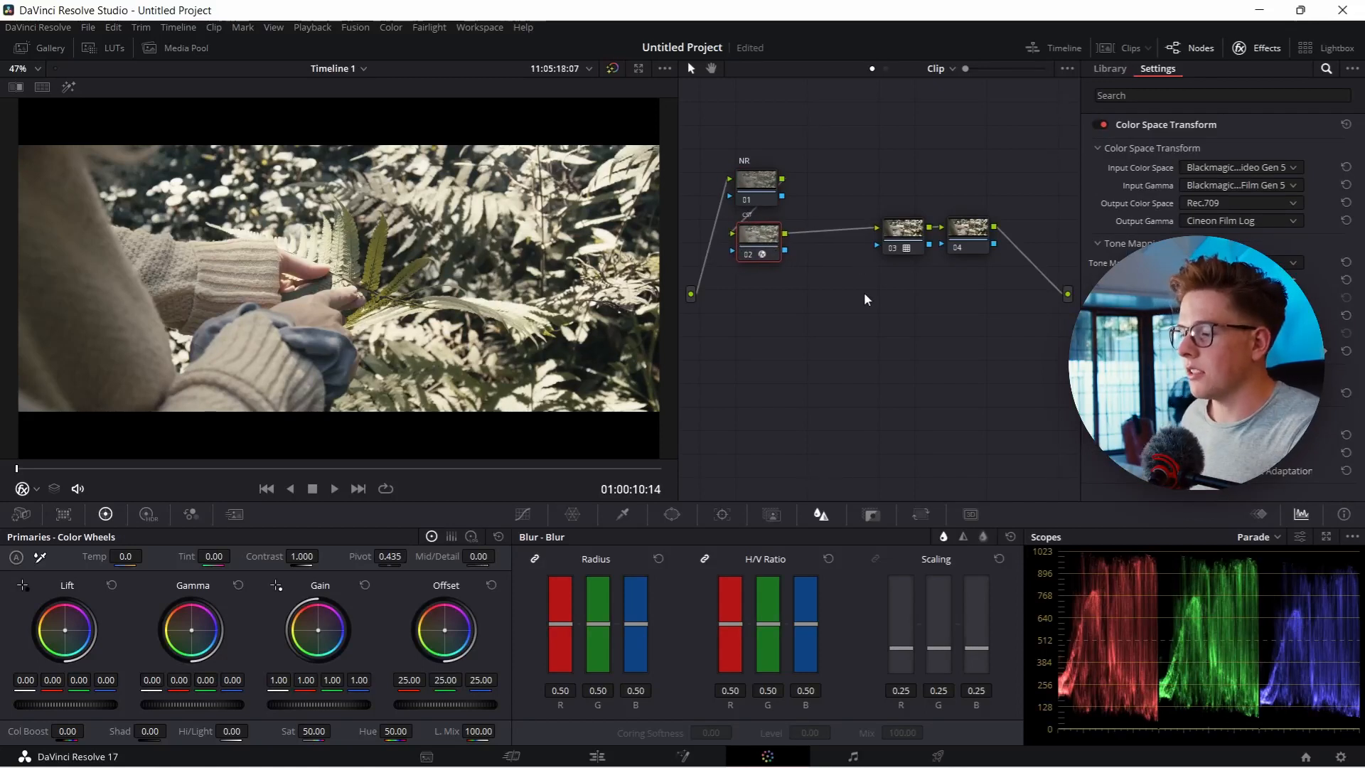
text(CST)
key(Return)
drag(910, 233, 910, 243)
click(758, 241)
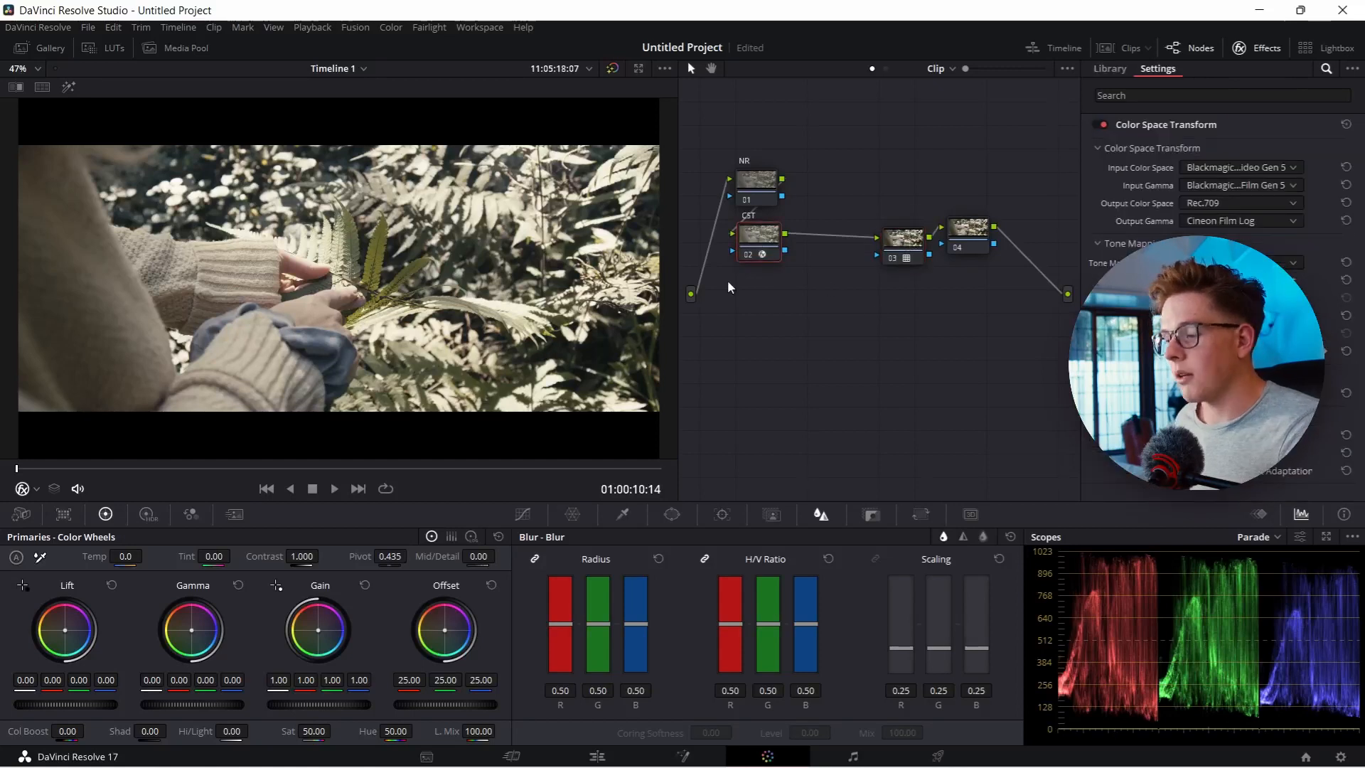
drag(748, 252, 751, 260)
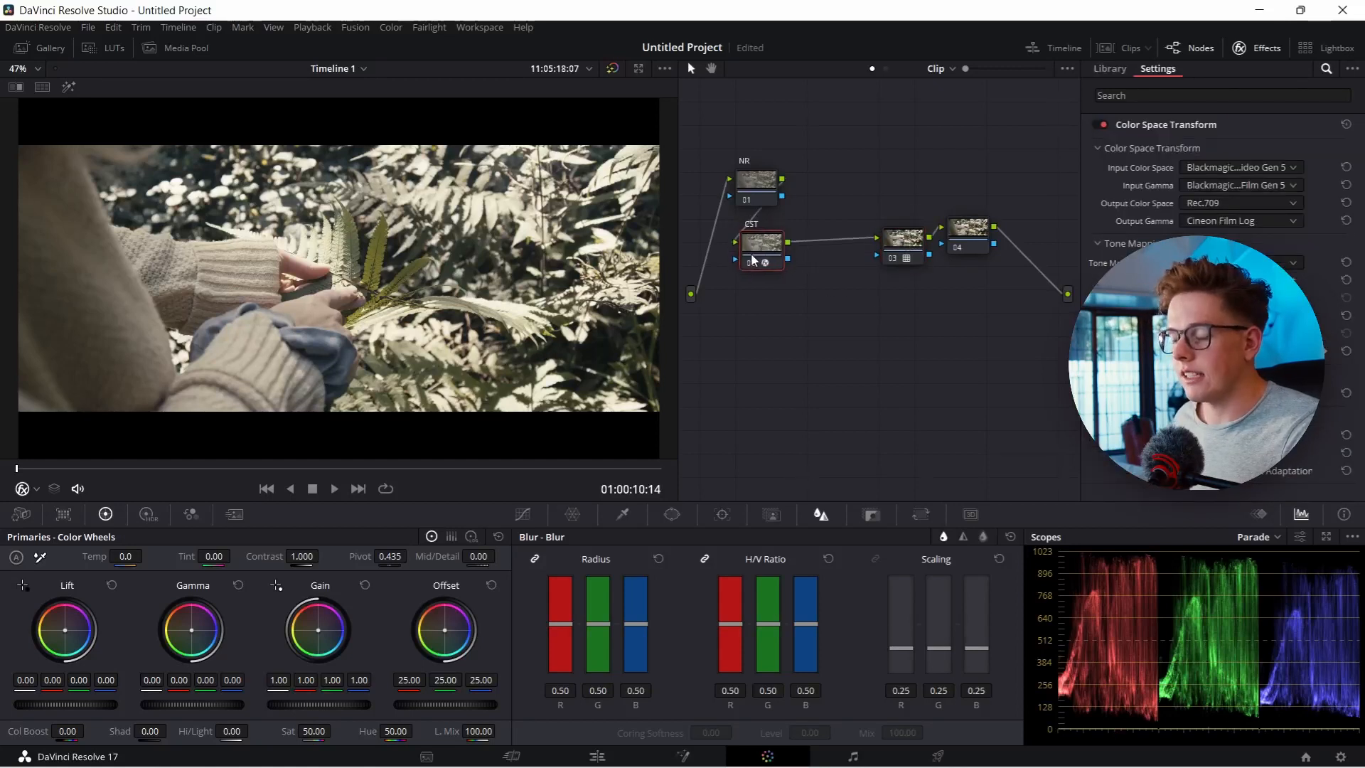
Step: Add two serial nodes after CST and label nodes 03, 04 and 05 as Exp, Sat and LUT in a row
key(alt+s)
key(alt+s)
click(838, 265)
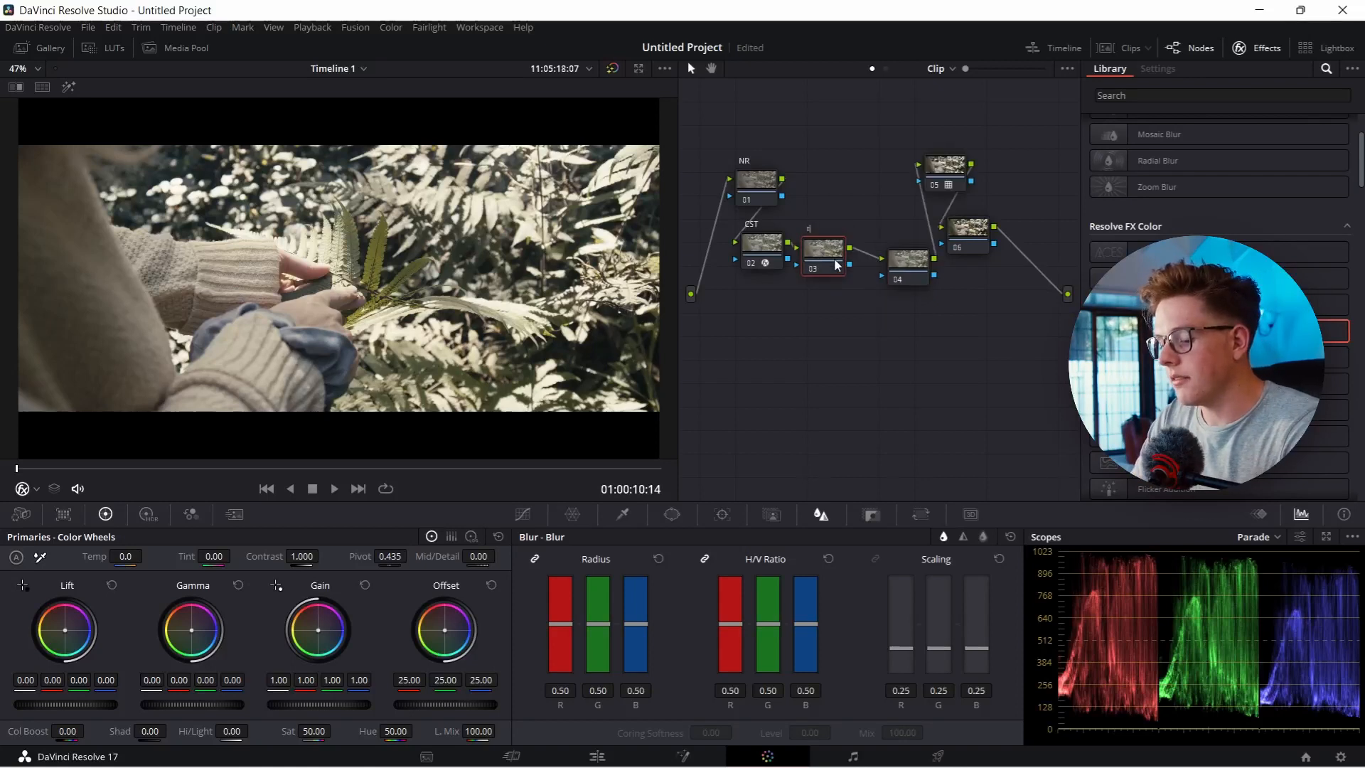
click(911, 263)
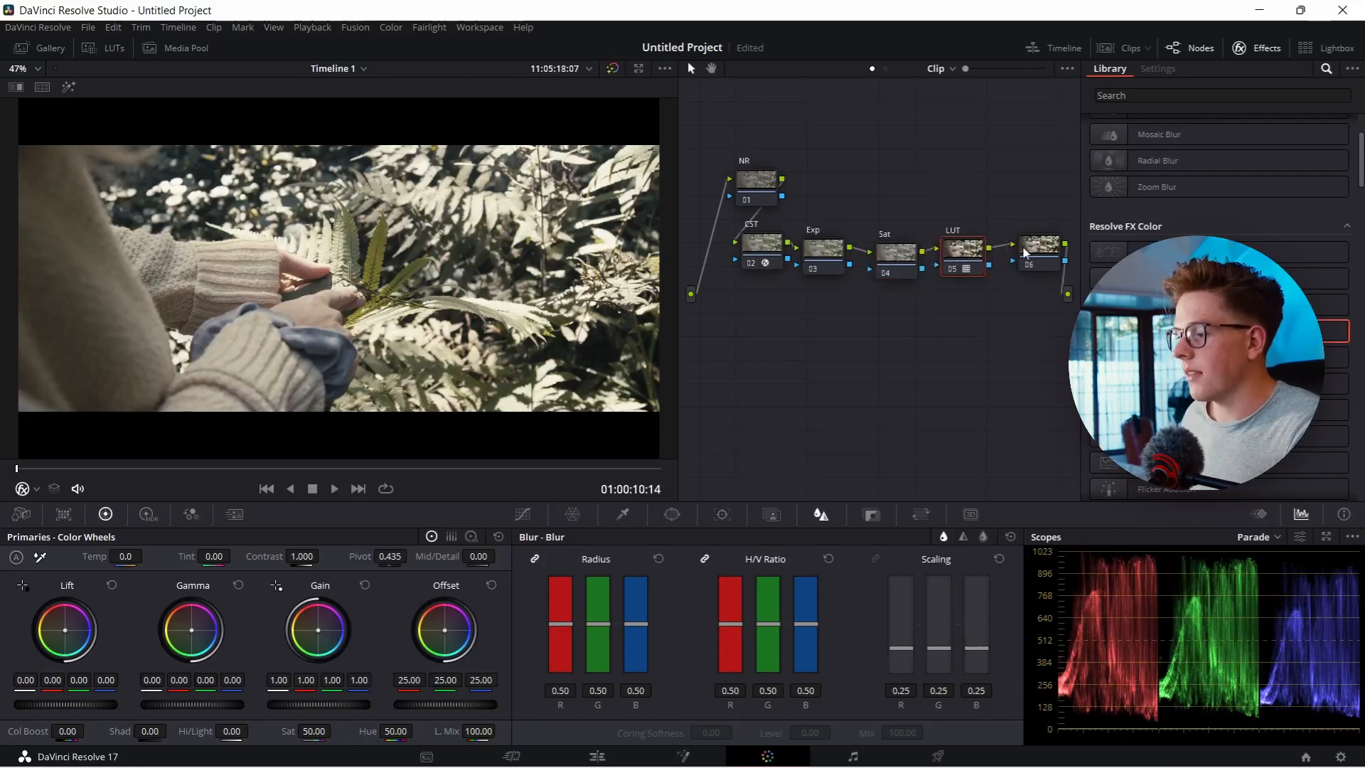
Step: Label node 06 as Blk Pnt and straighten the row of nodes from CST to Blk Pnt
drag(1037, 259, 1027, 267)
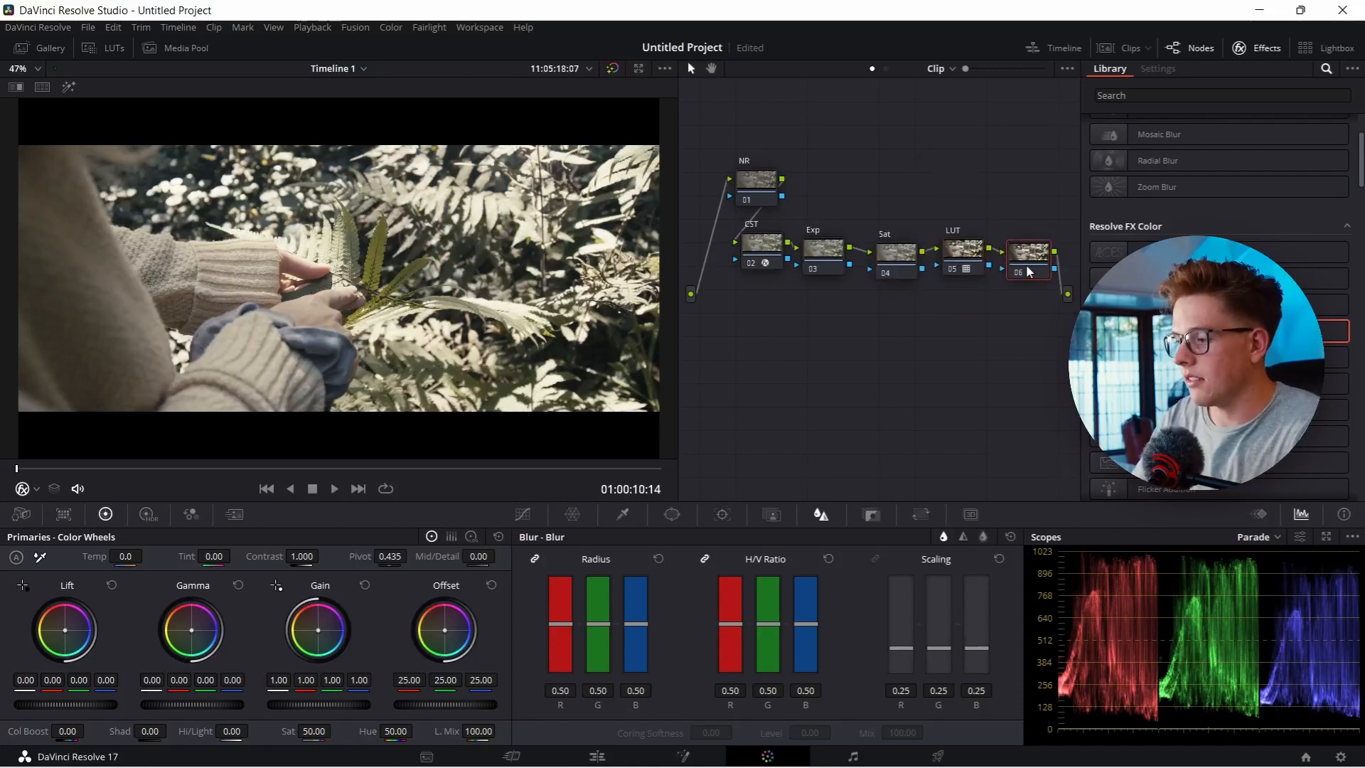
drag(896, 262, 893, 258)
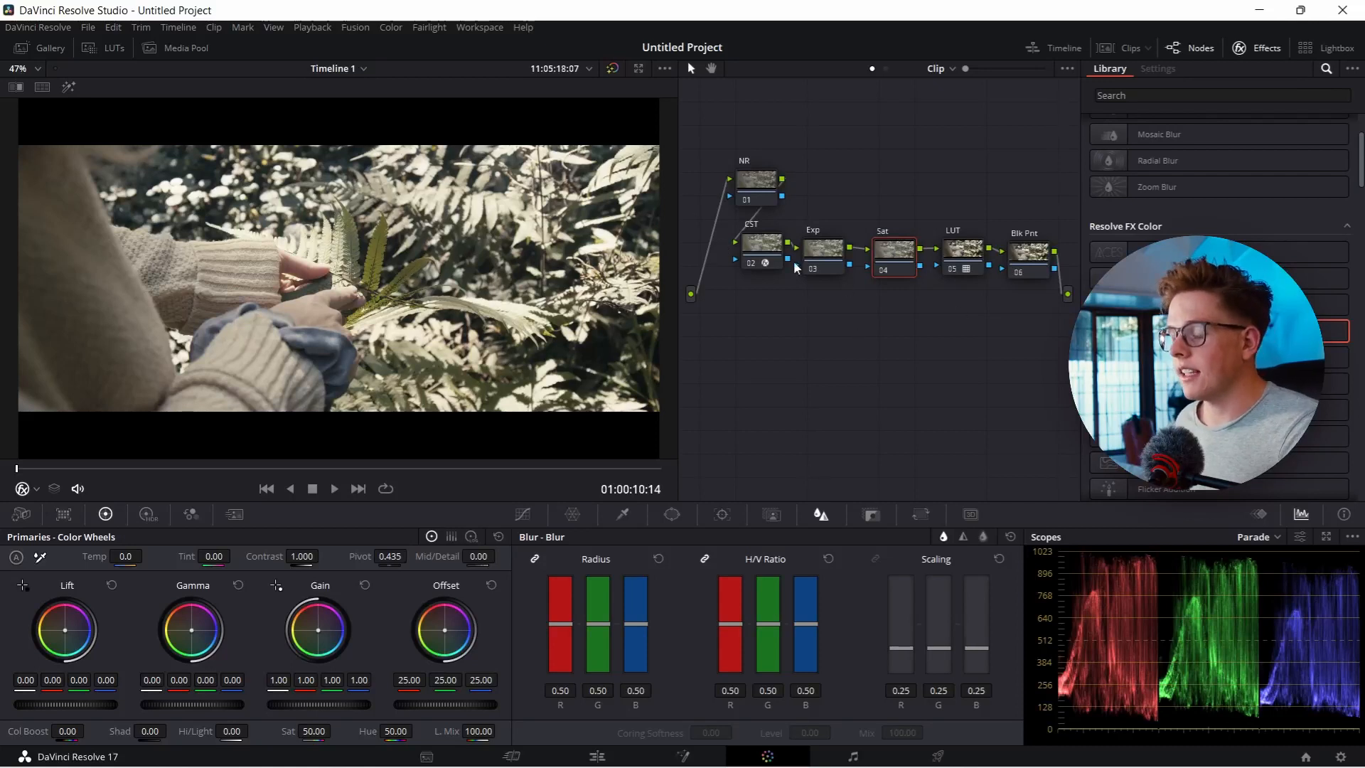
drag(765, 257, 763, 260)
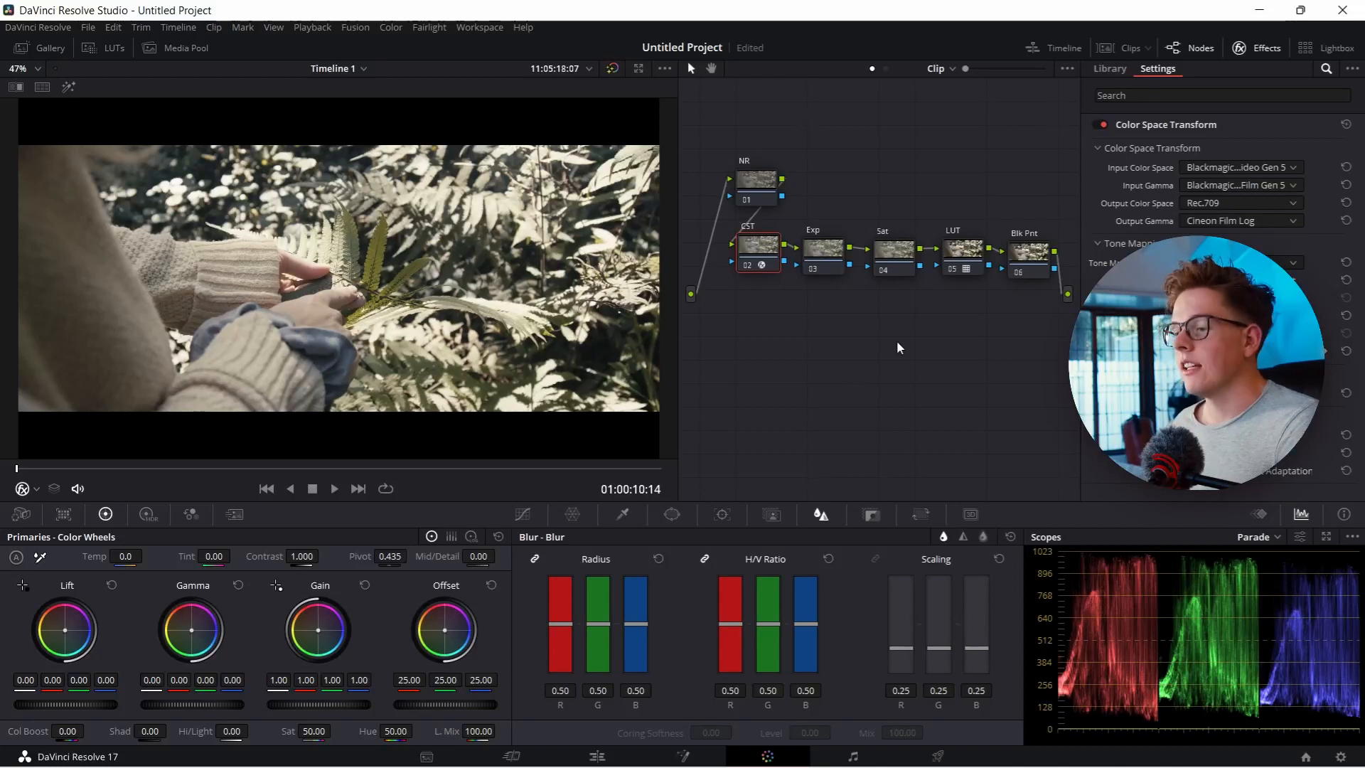
Step: Grab a still of the graded fern clip into the PowerGrade 1 album
click(32, 54)
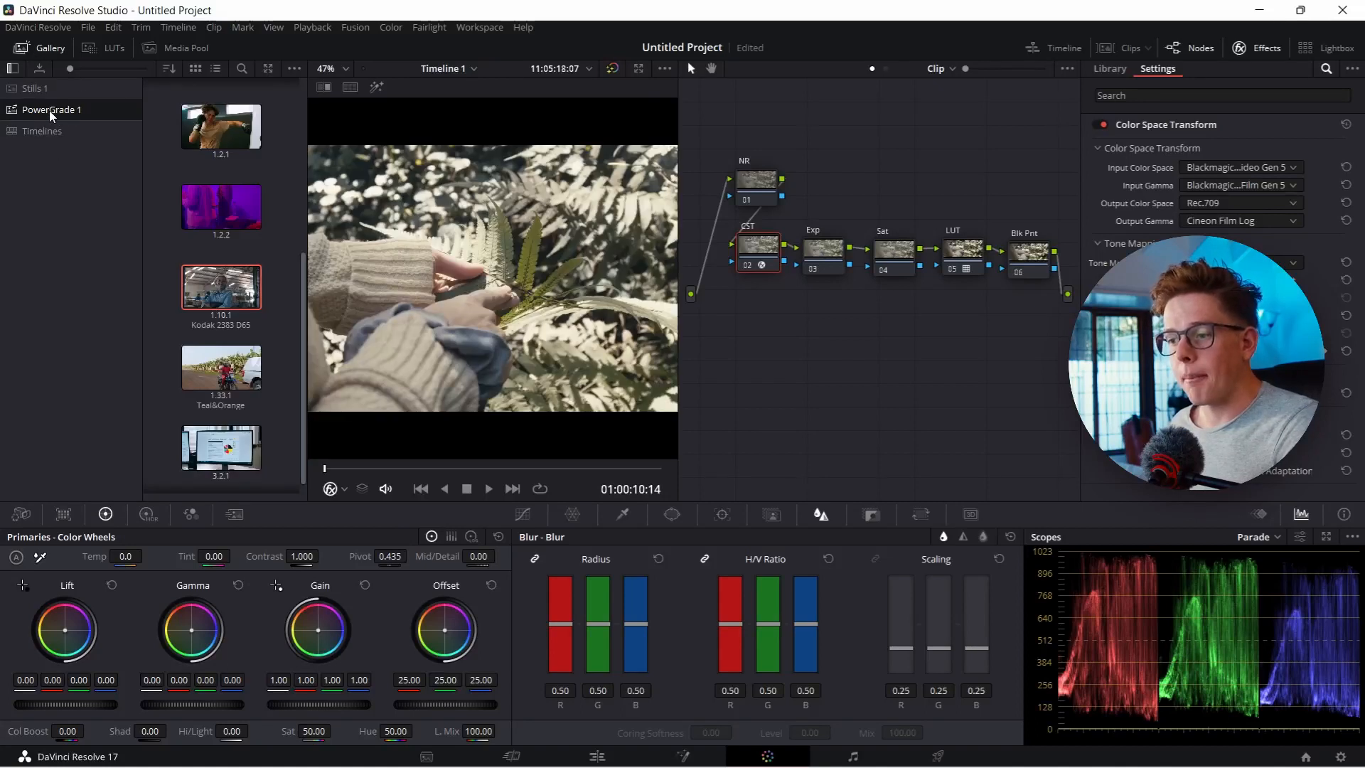
scroll(227, 174, up, 4)
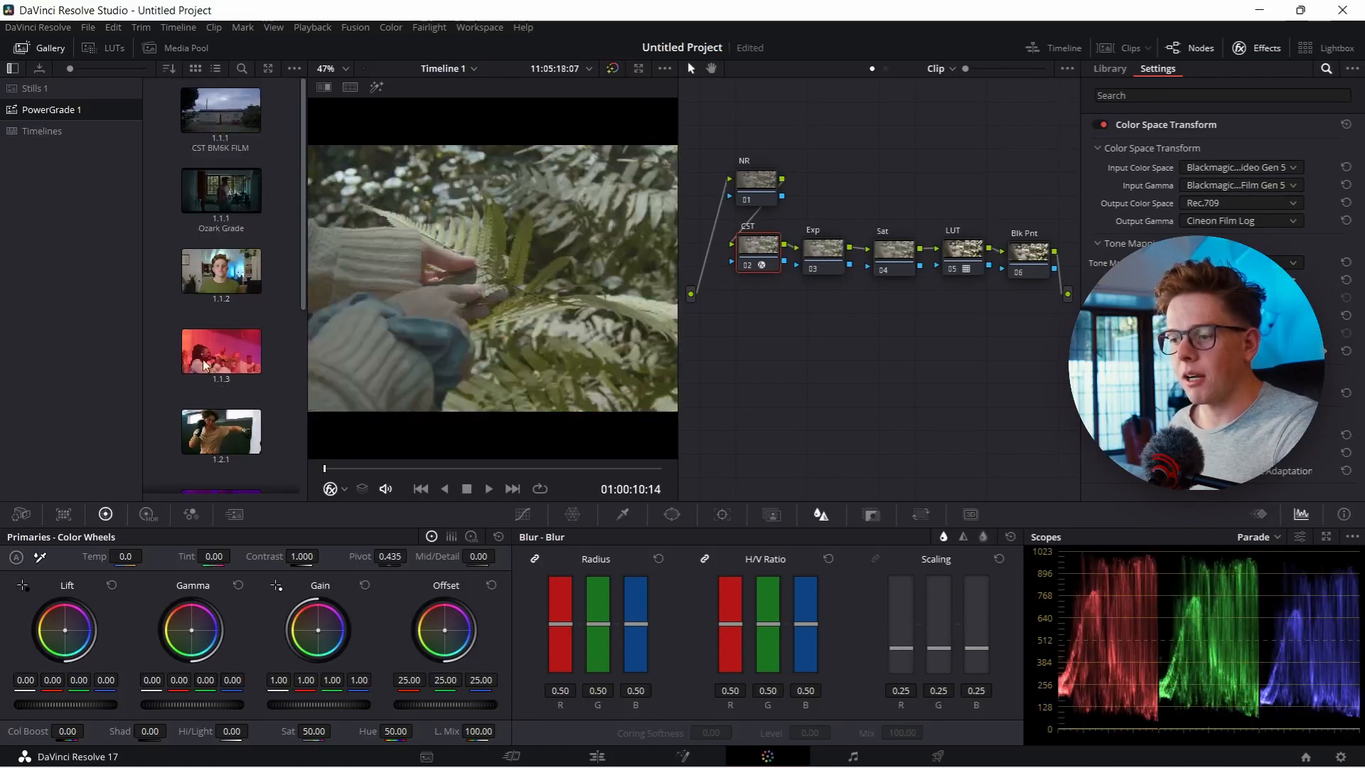
right_click(489, 302)
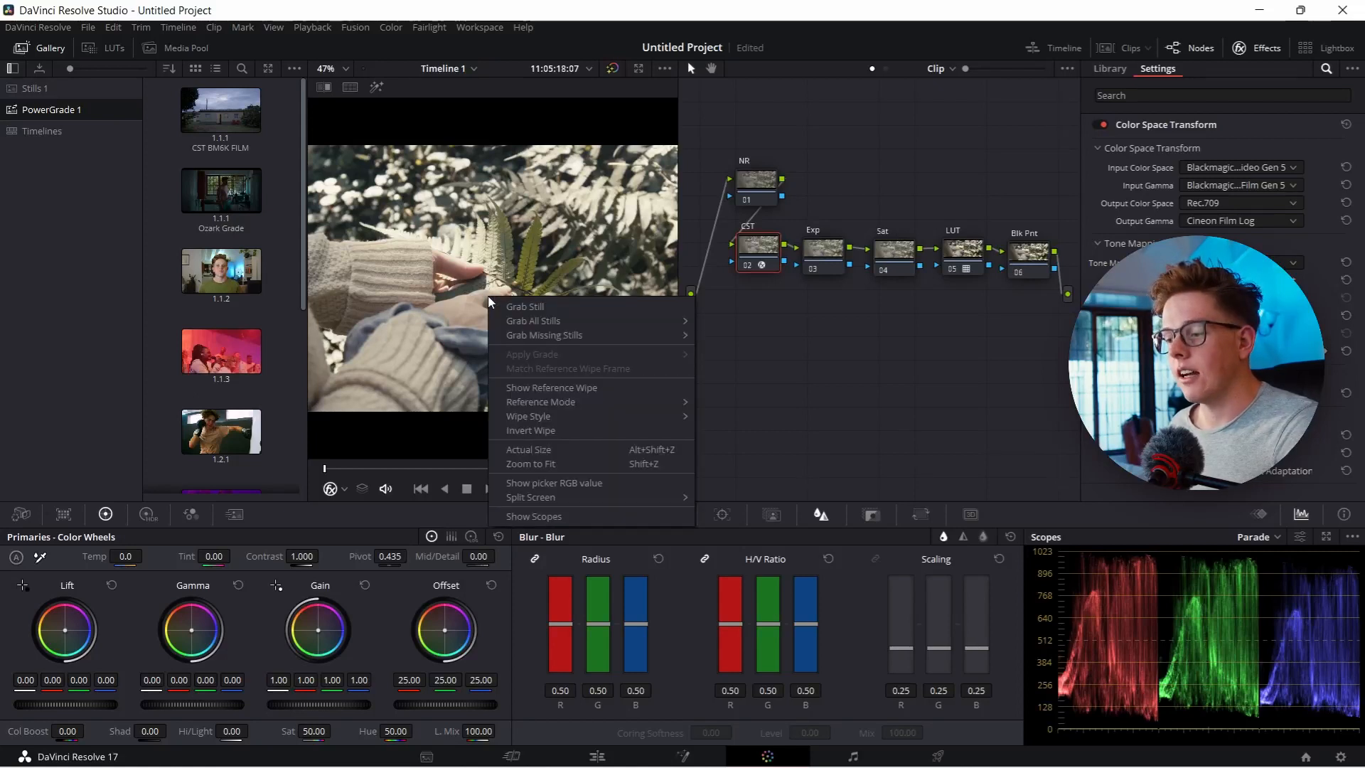
click(542, 311)
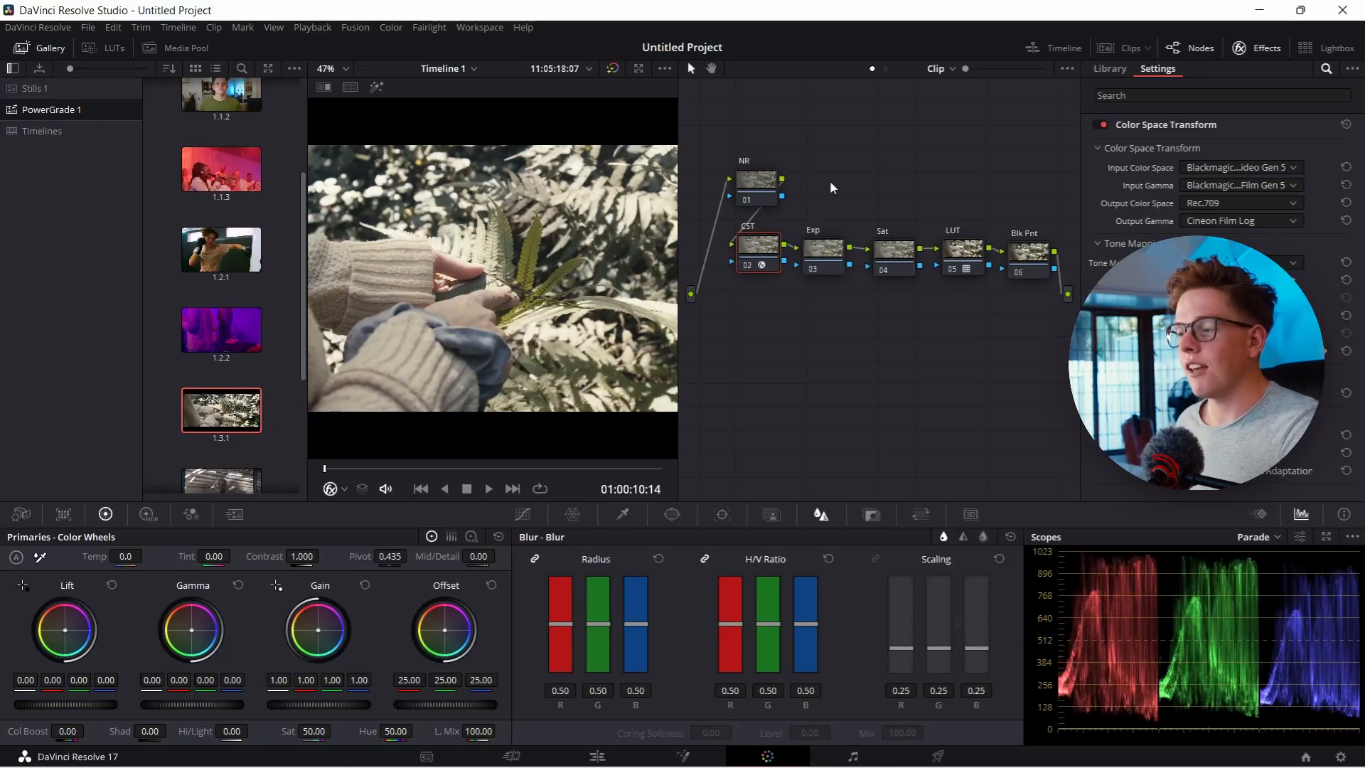
Step: Apply the grade from the newly grabbed fern still to clip 02 on the timeline
click(1119, 47)
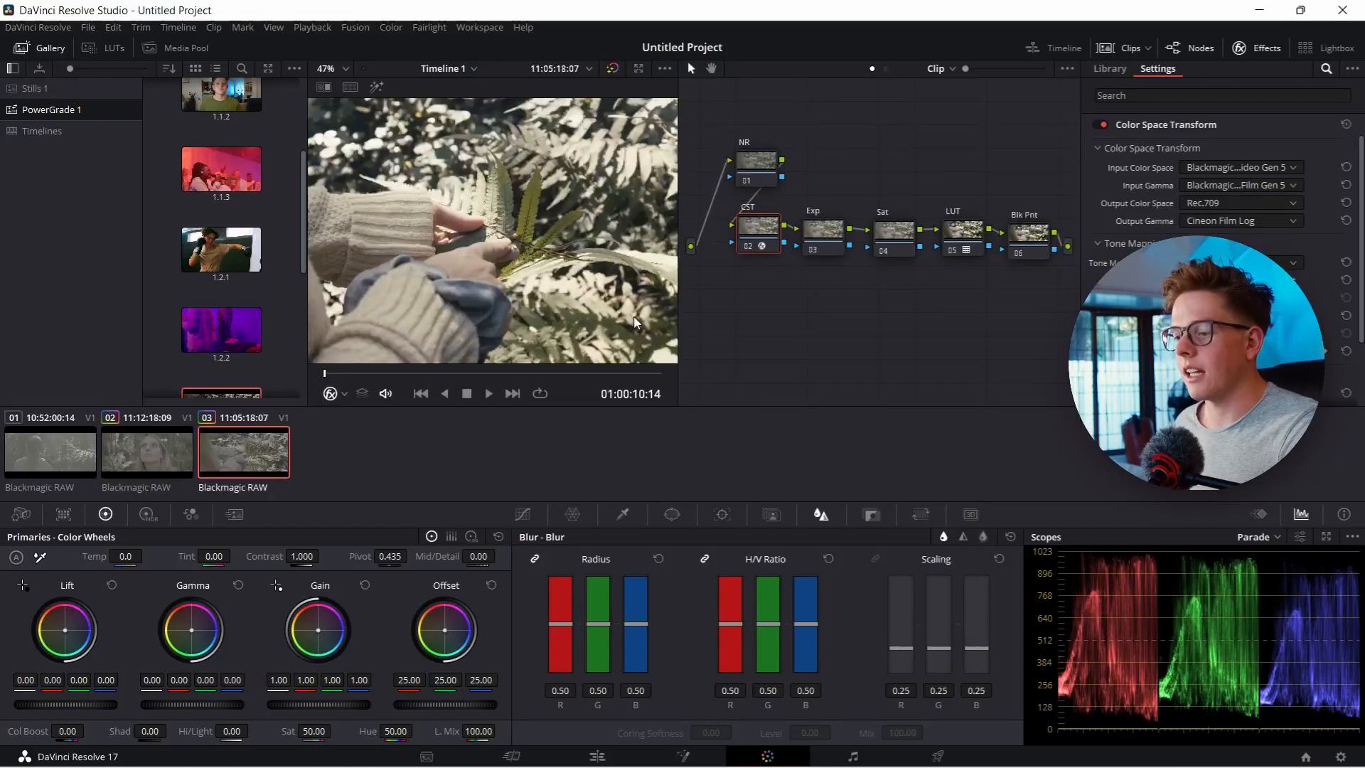
click(150, 455)
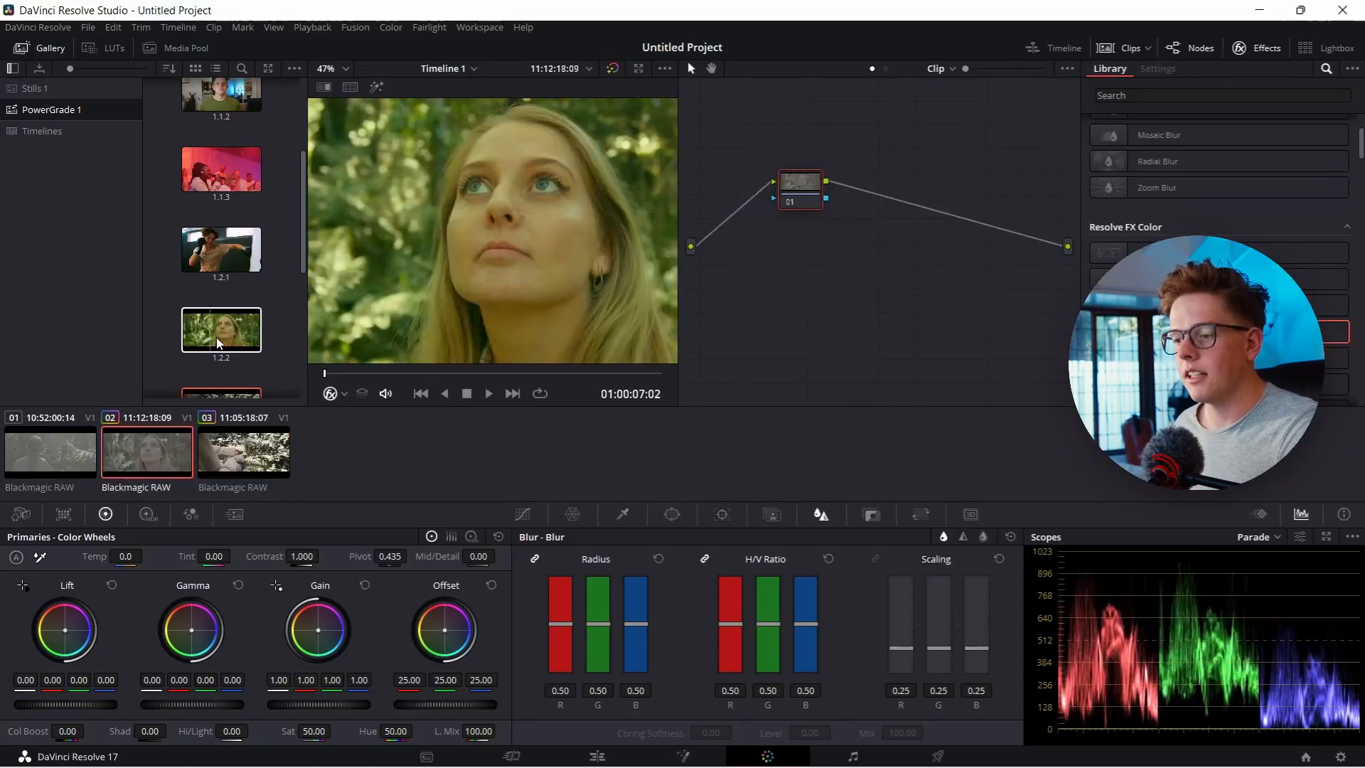
scroll(227, 322, down, 2)
right_click(228, 321)
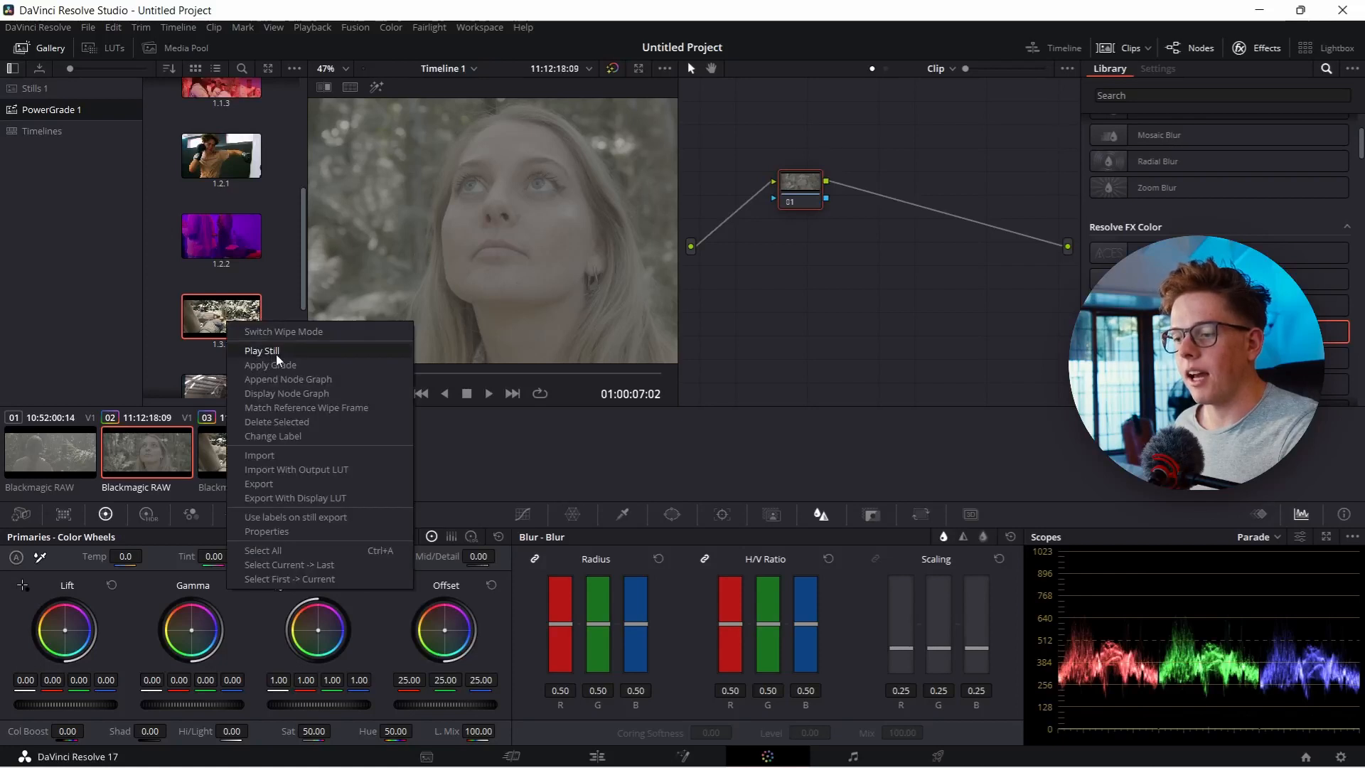
click(270, 365)
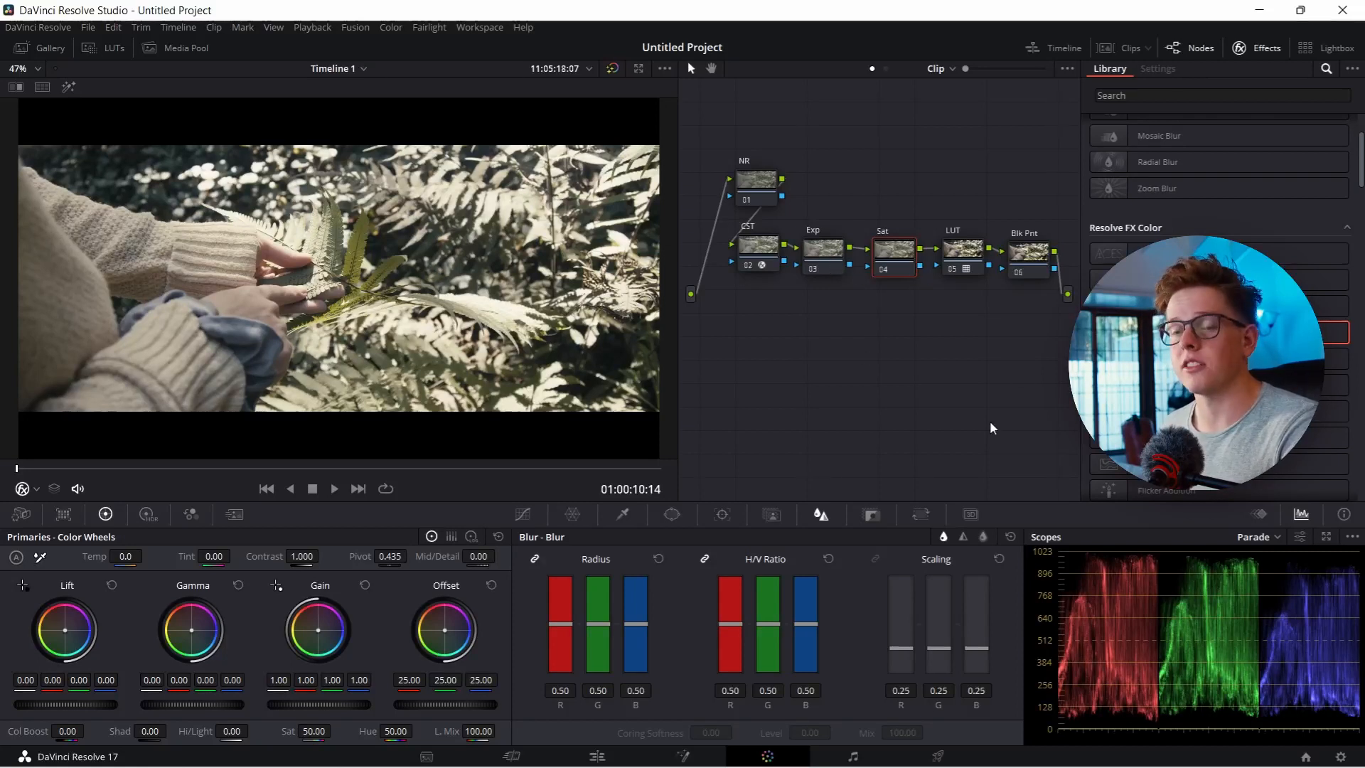
Step: On the Exp node, set Lift to -0.03 and Gamma to 0.01, and raise Contrast to 1.170
click(843, 256)
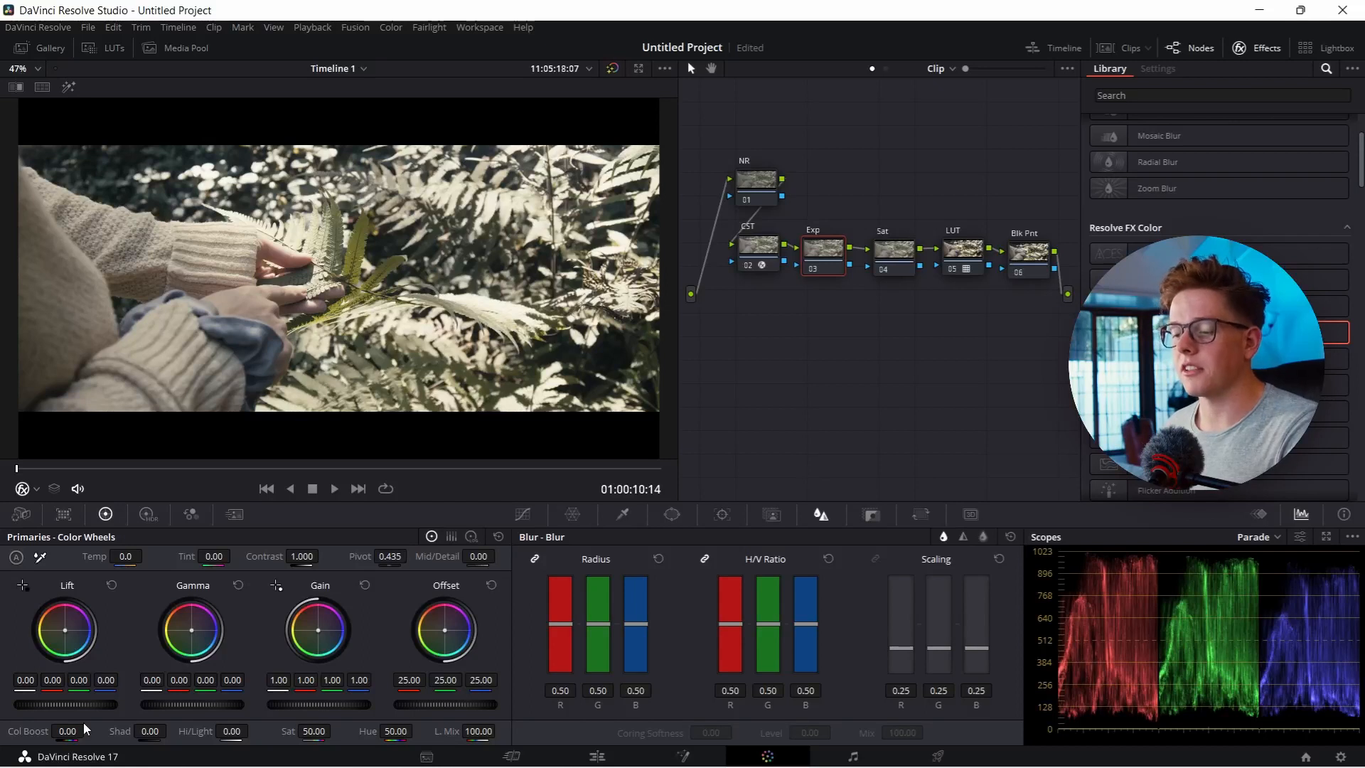
drag(96, 706, 75, 706)
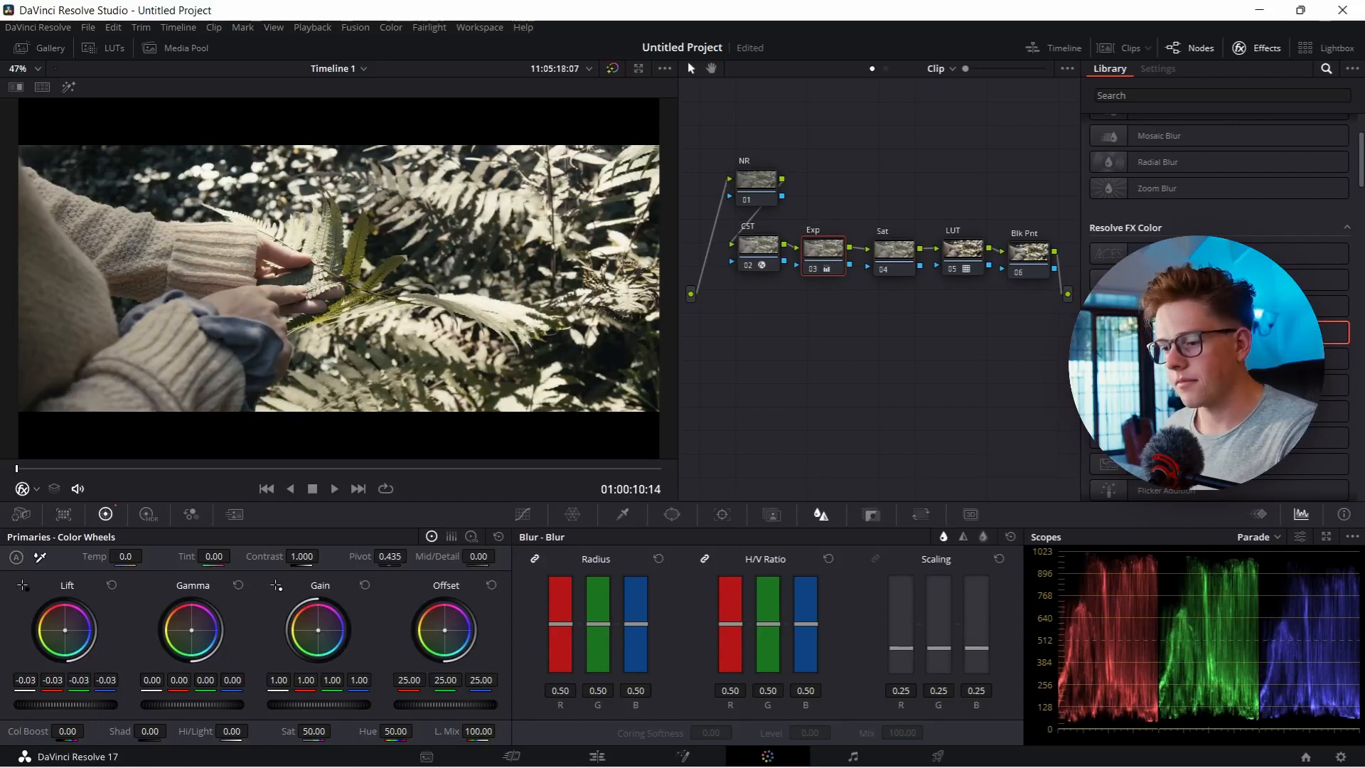
drag(228, 707, 236, 707)
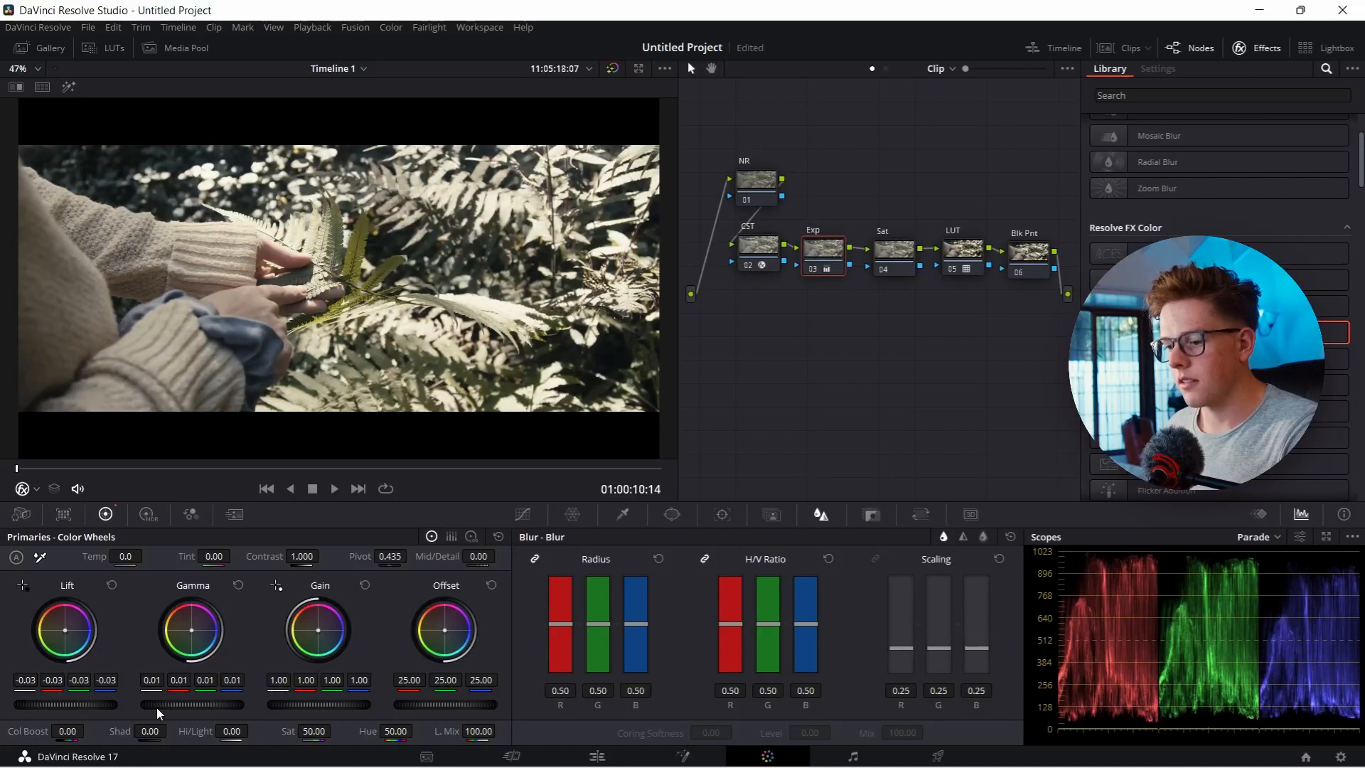
drag(313, 560, 322, 556)
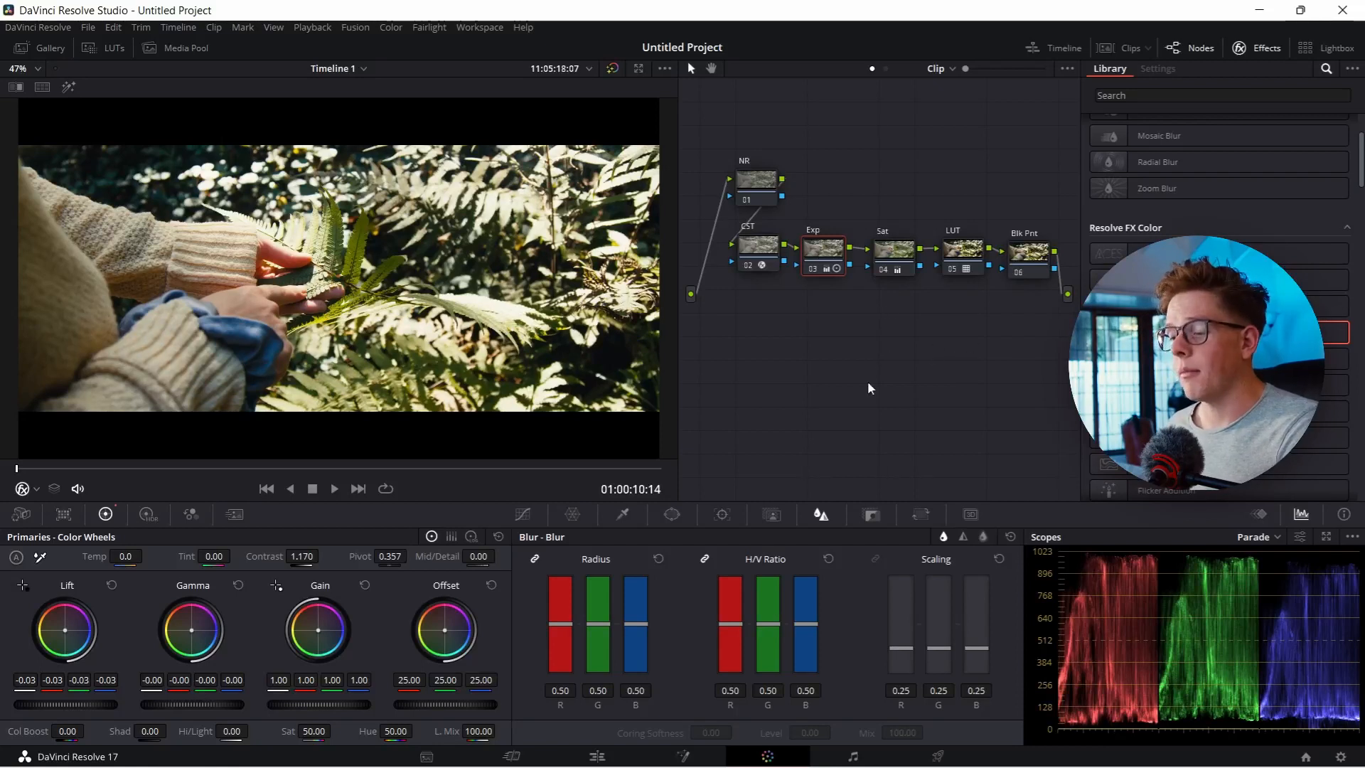
Step: Check the black levels in the enlarged scopes and set the blue Shadow value to -0.02 in the Blk Pnt node's Log Wheels
click(1016, 248)
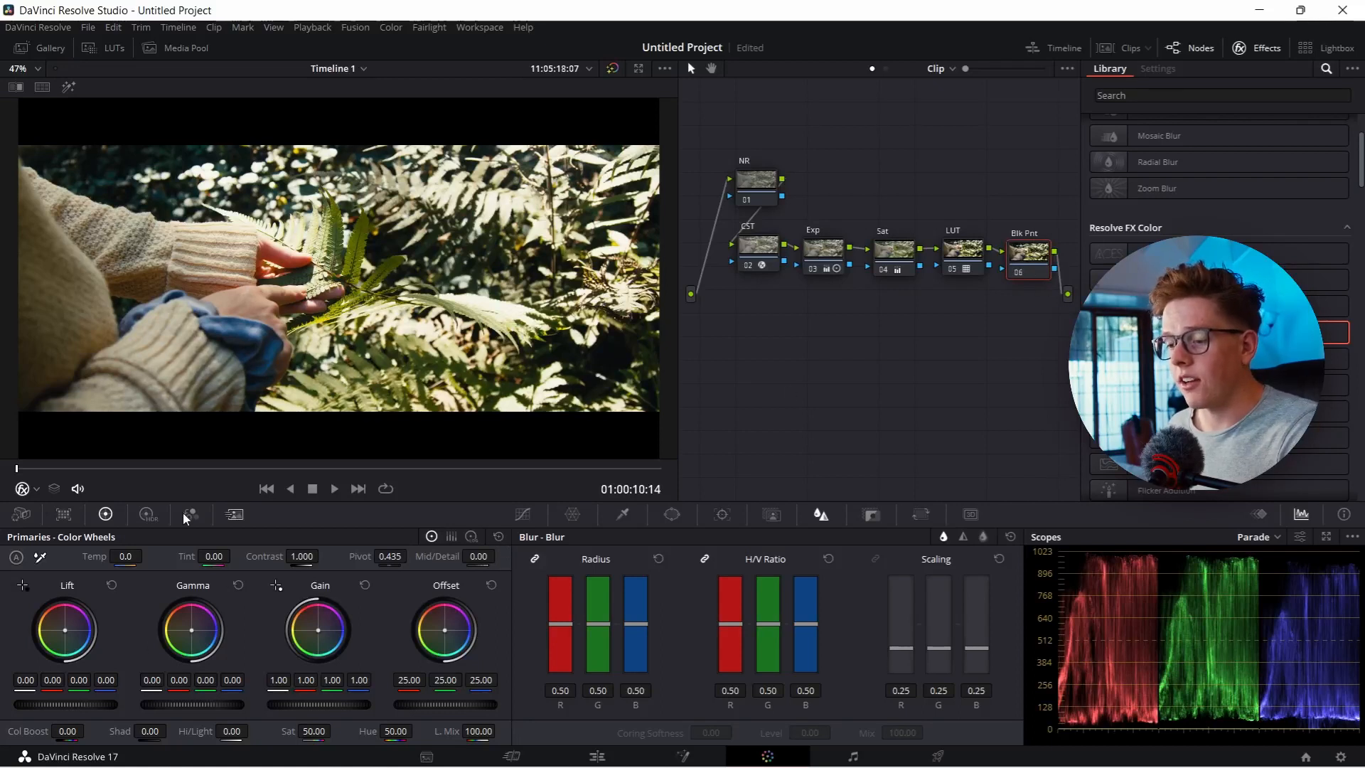
click(472, 539)
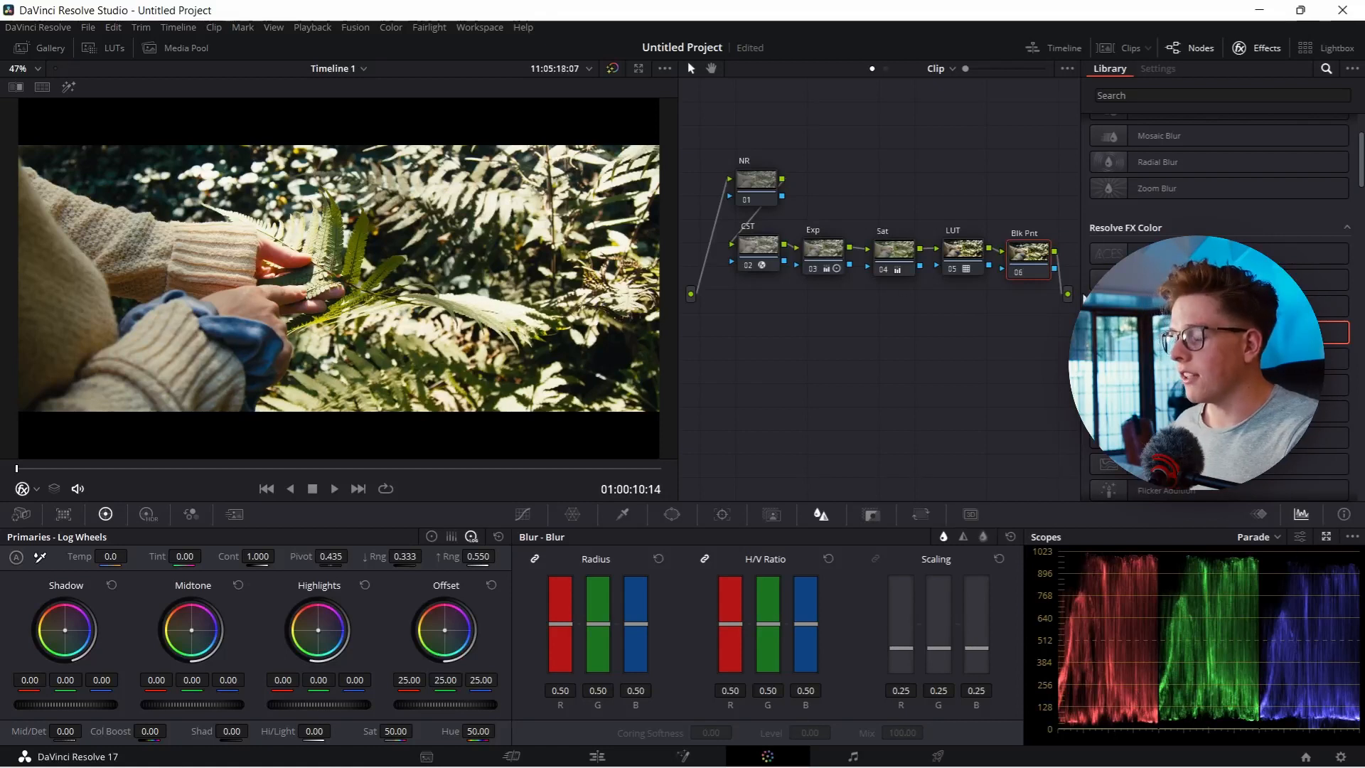
click(1326, 538)
drag(1065, 72, 1006, 177)
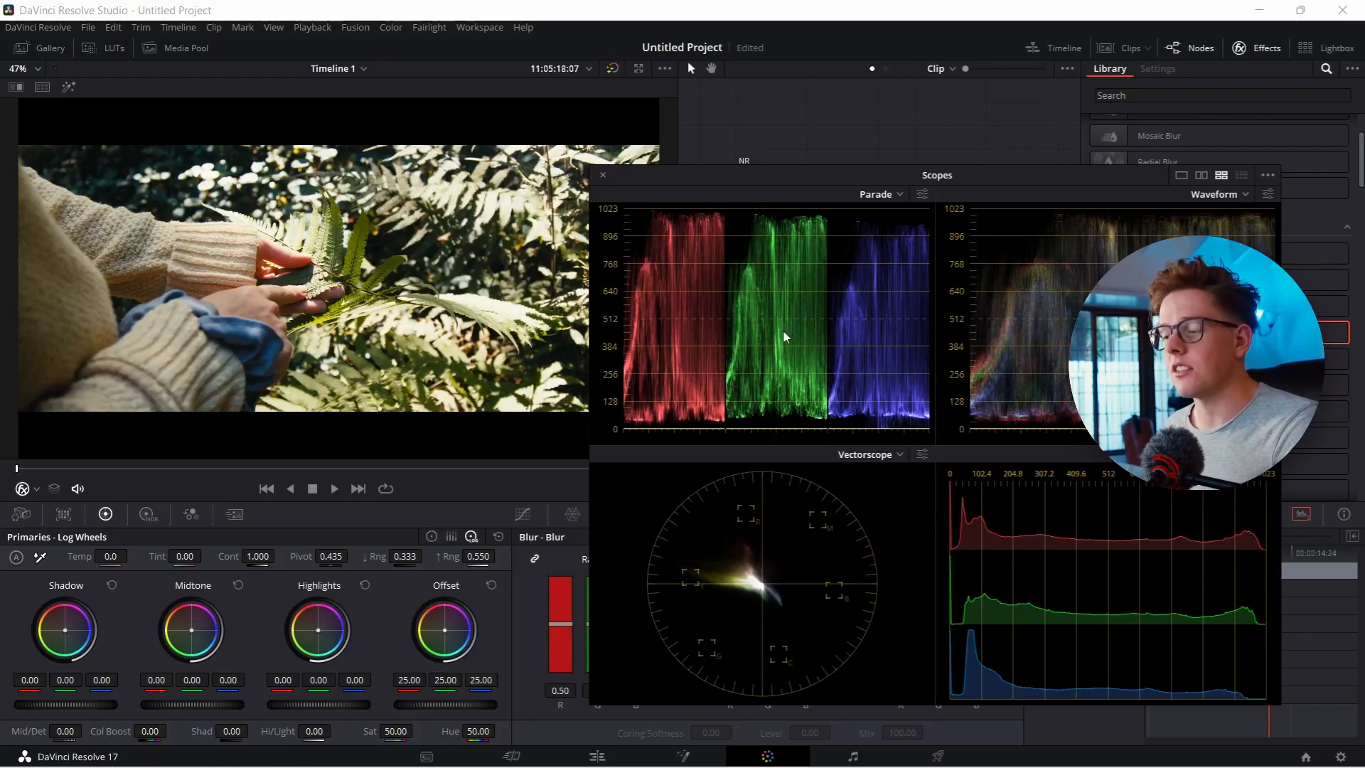
click(603, 176)
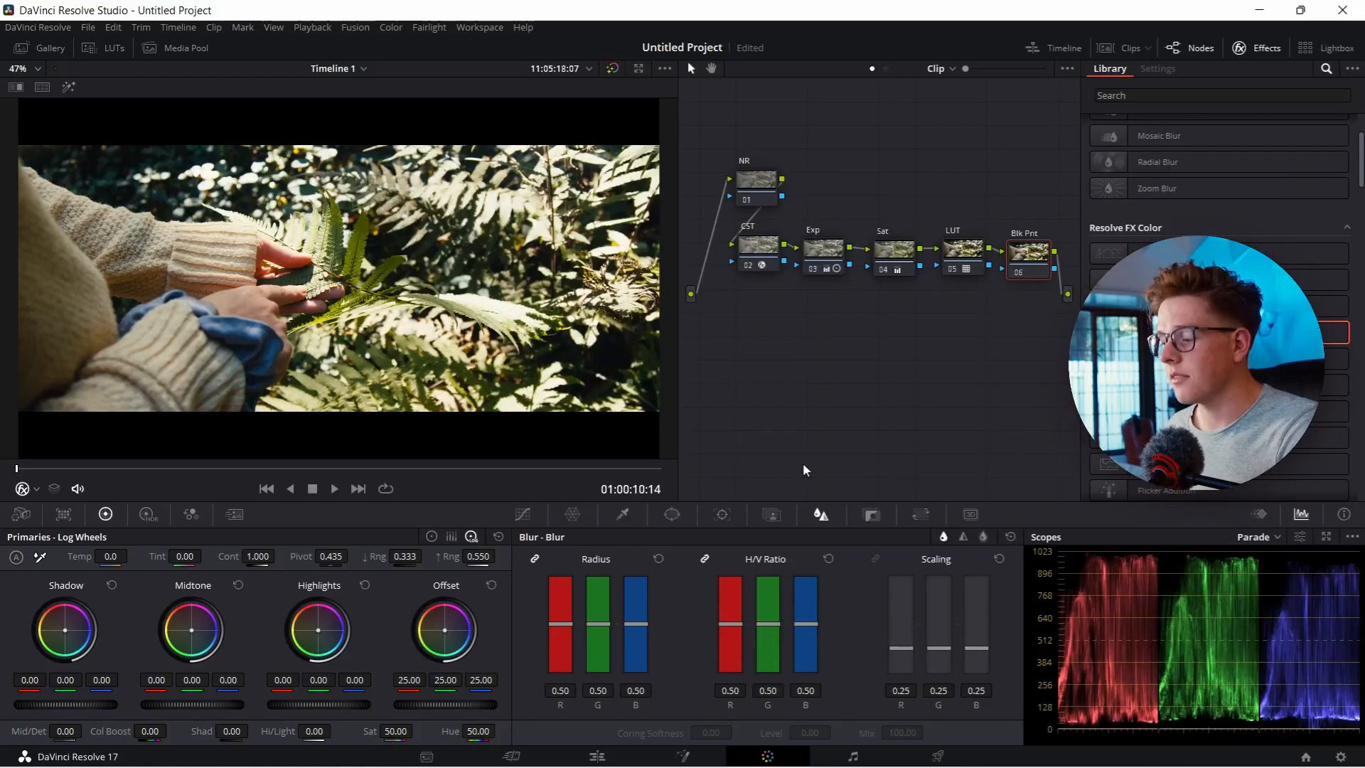
drag(98, 683, 90, 683)
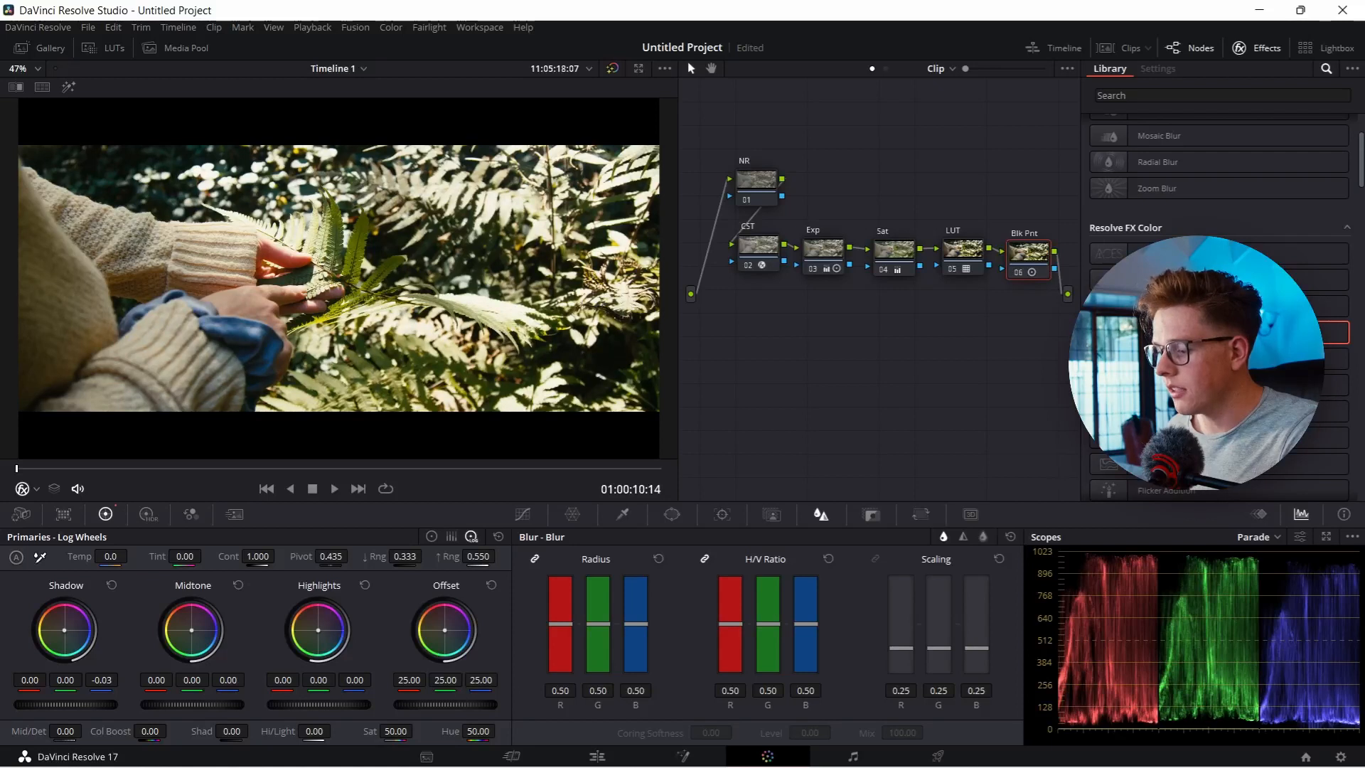
drag(90, 683, 92, 682)
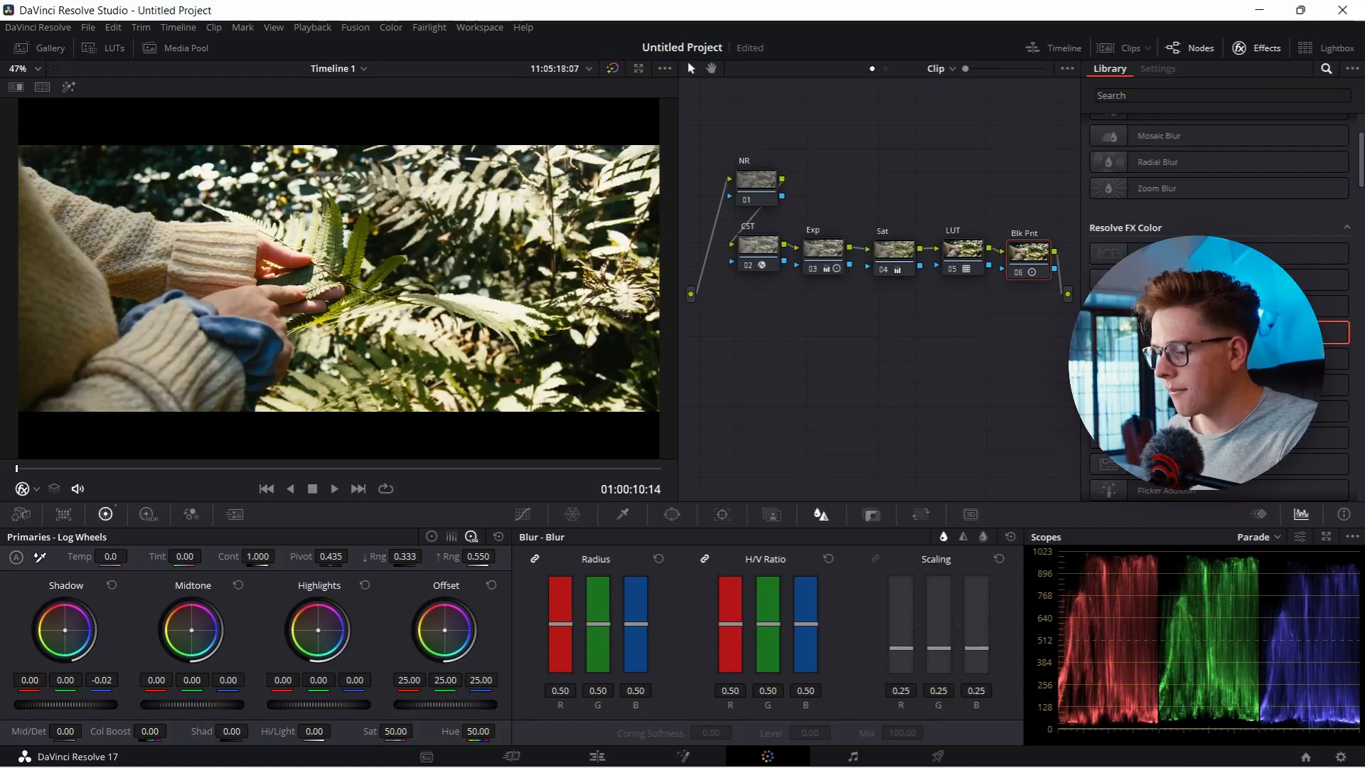